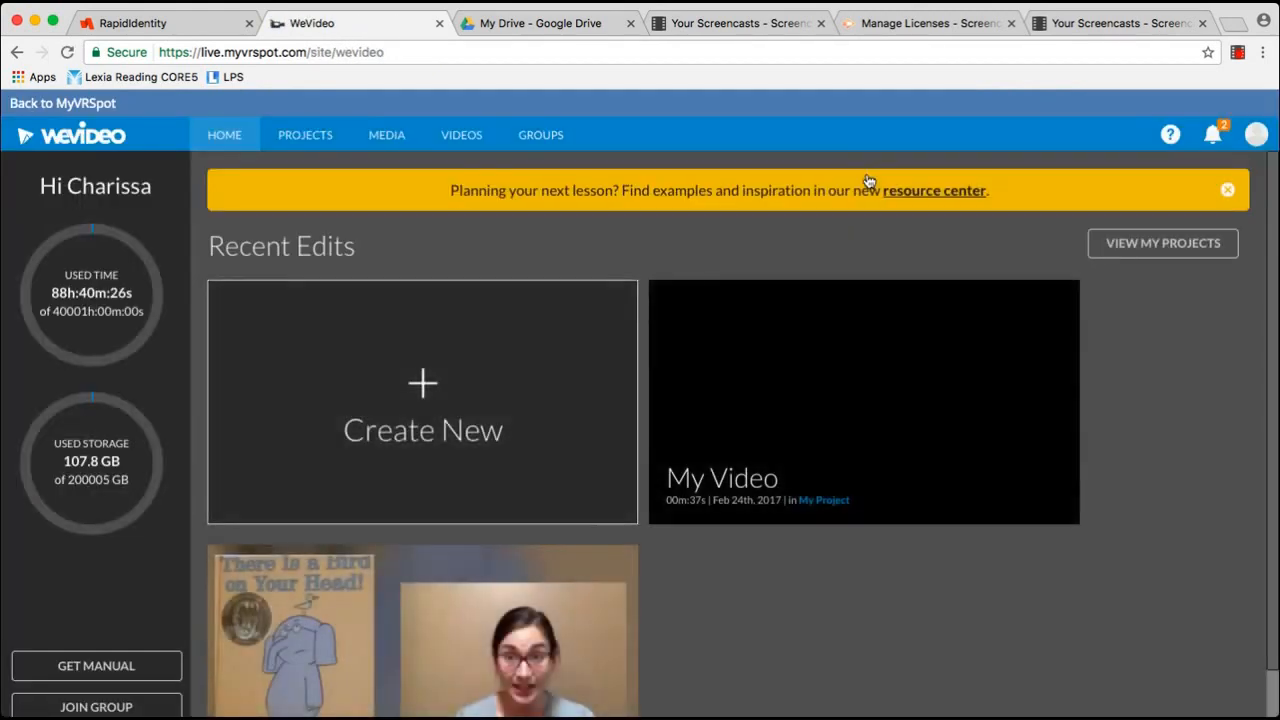
Start a new video edit and place the 01:19:02 green-screen clip on Video 2
click(446, 382)
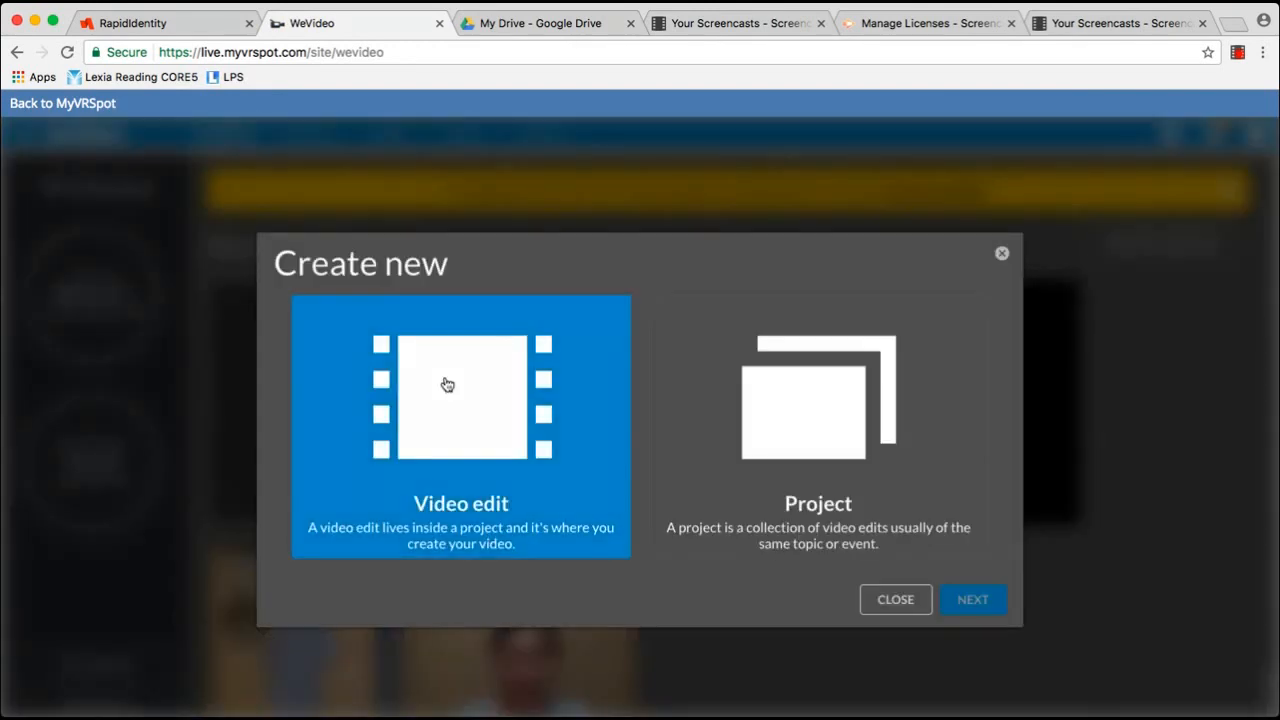
click(976, 605)
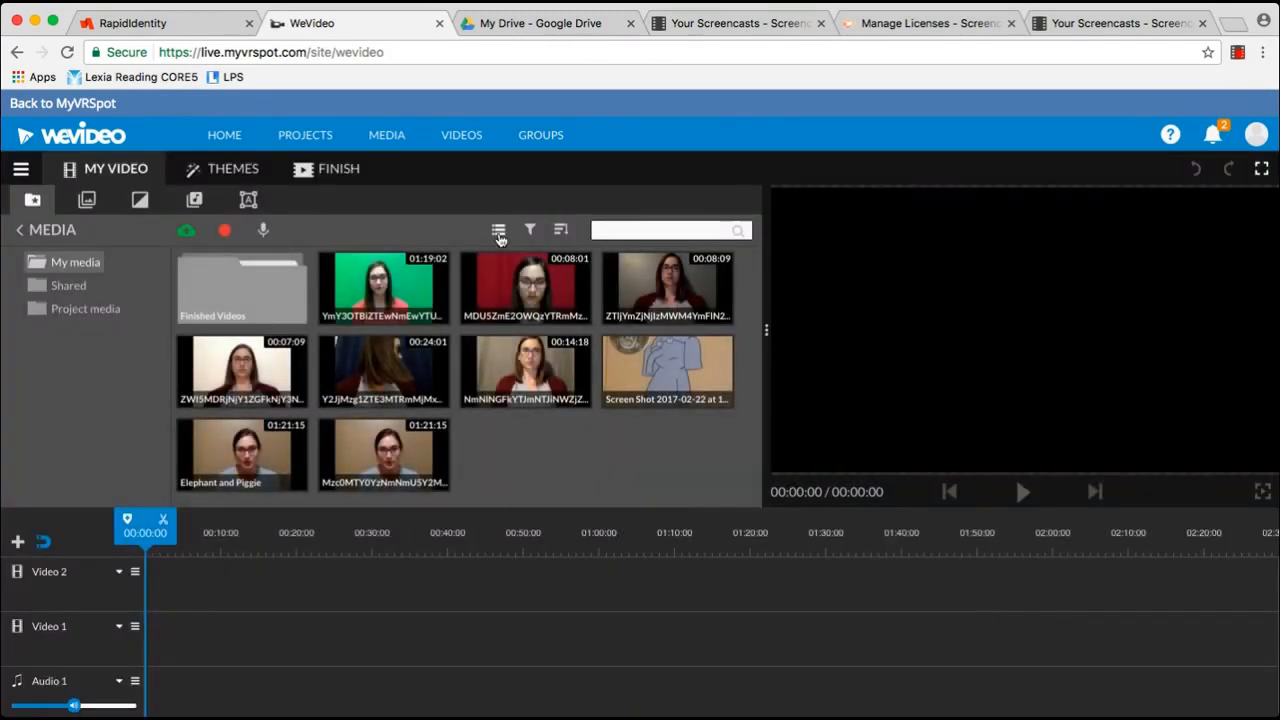
click(499, 232)
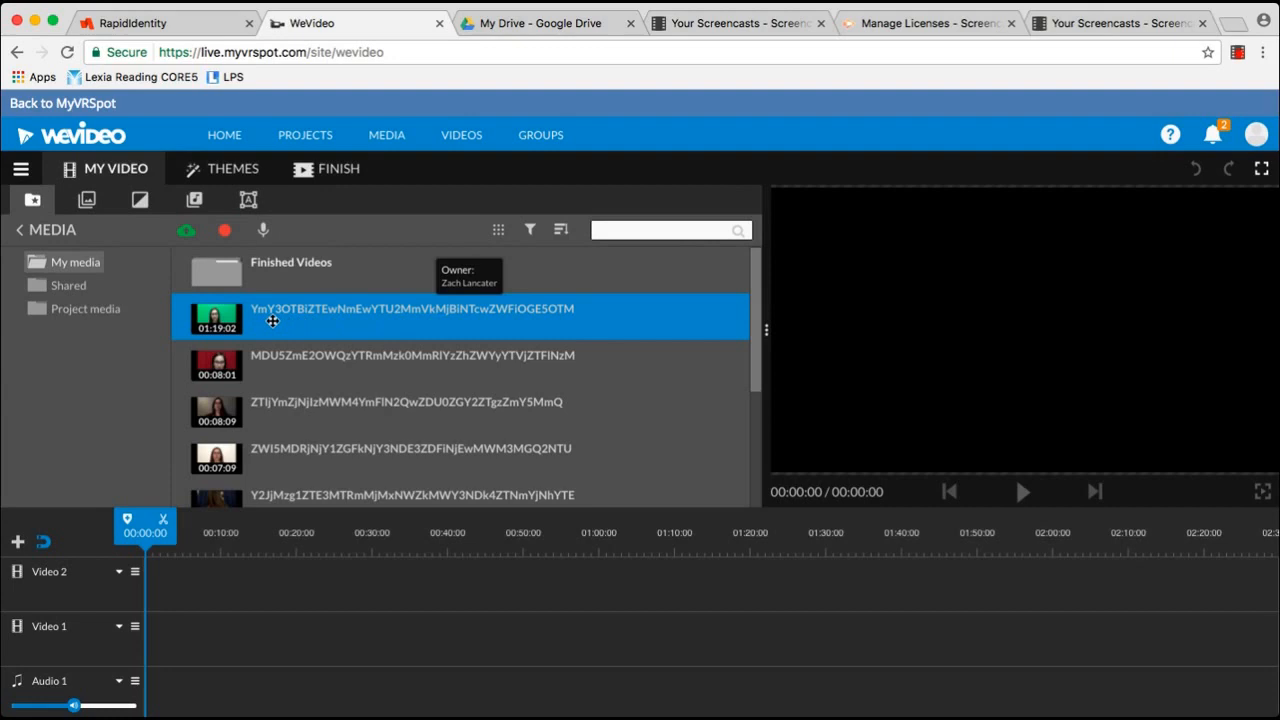
drag(272, 321, 155, 590)
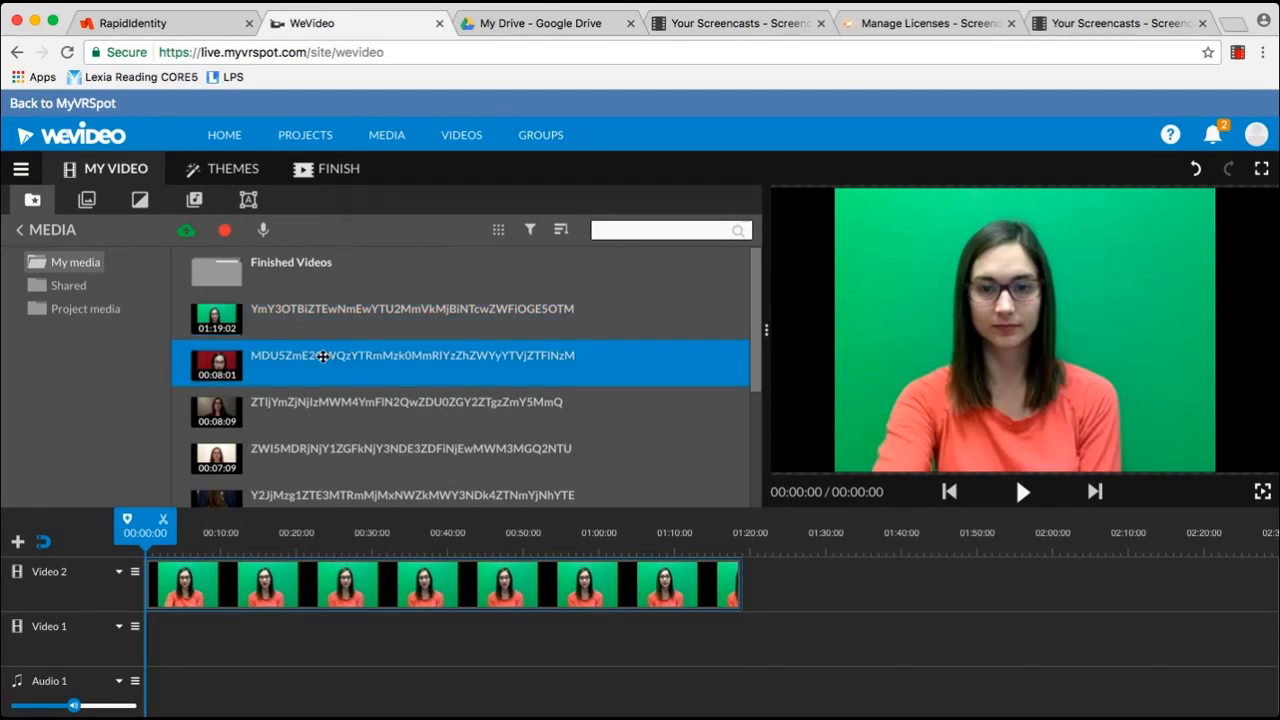
double_click(197, 585)
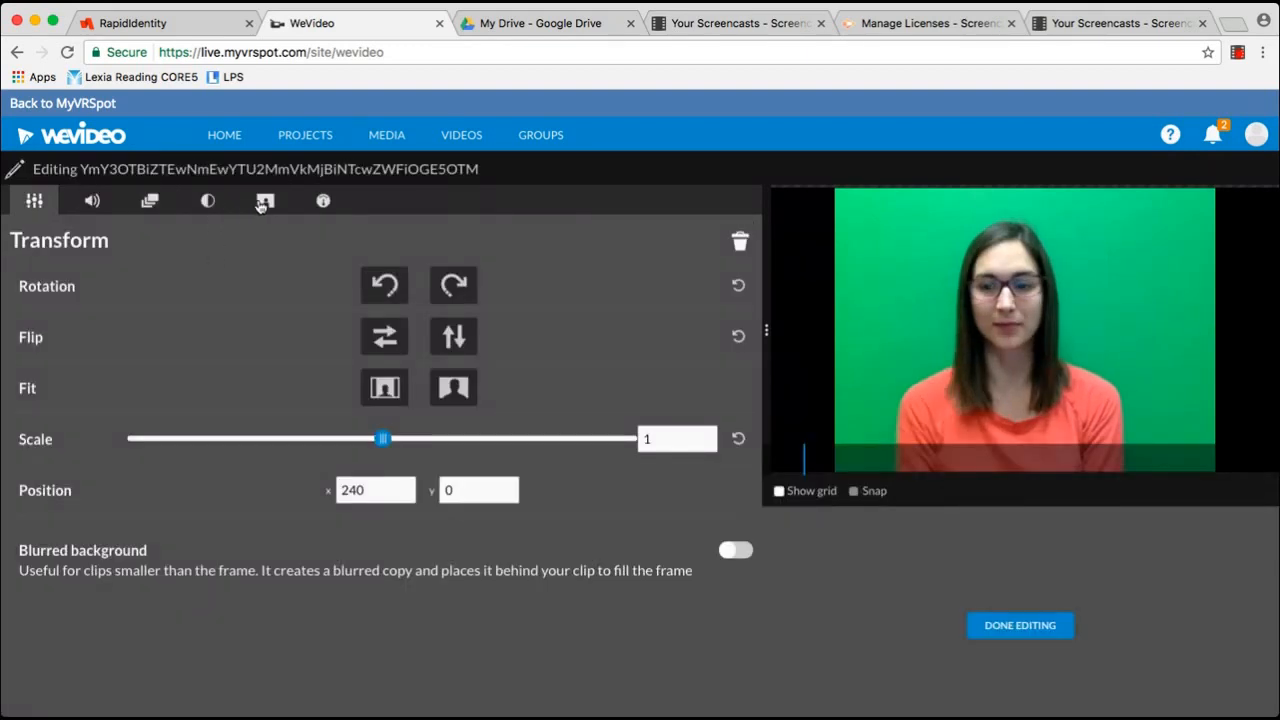
Key out the green backdrop with colour 01ea78 and move the speaker right to x 731, y 33
click(264, 202)
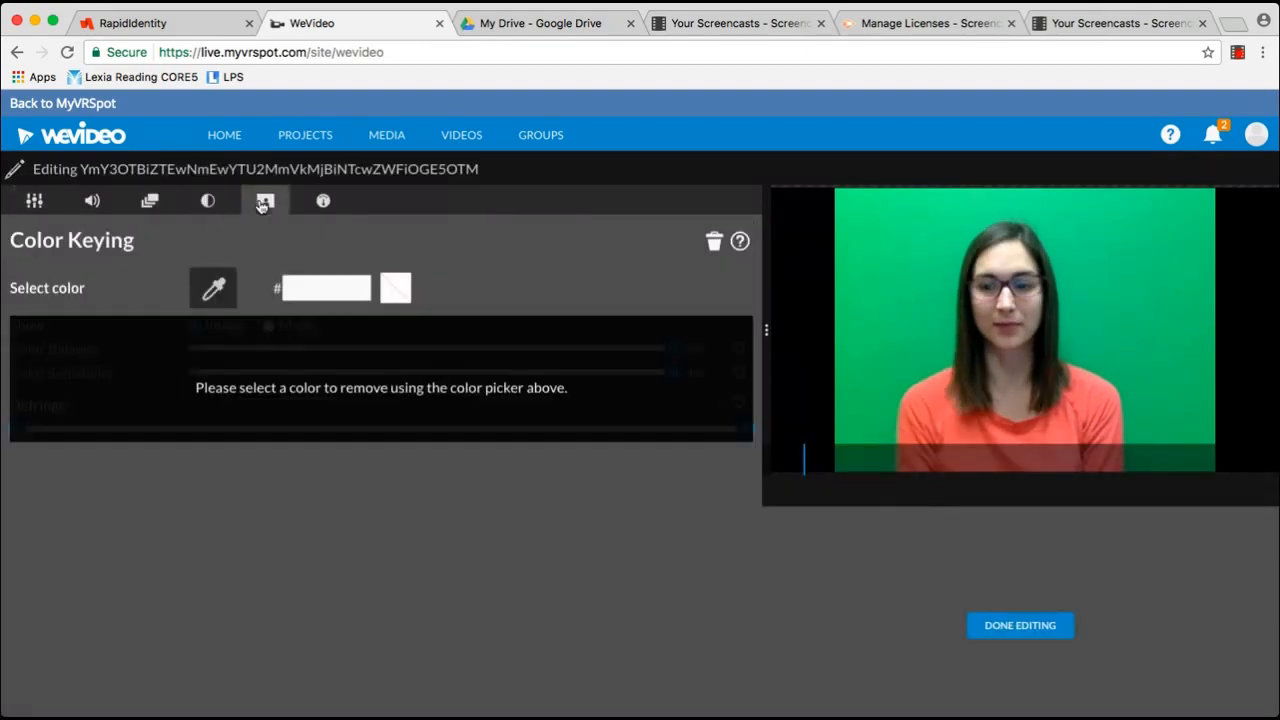
click(211, 291)
click(867, 254)
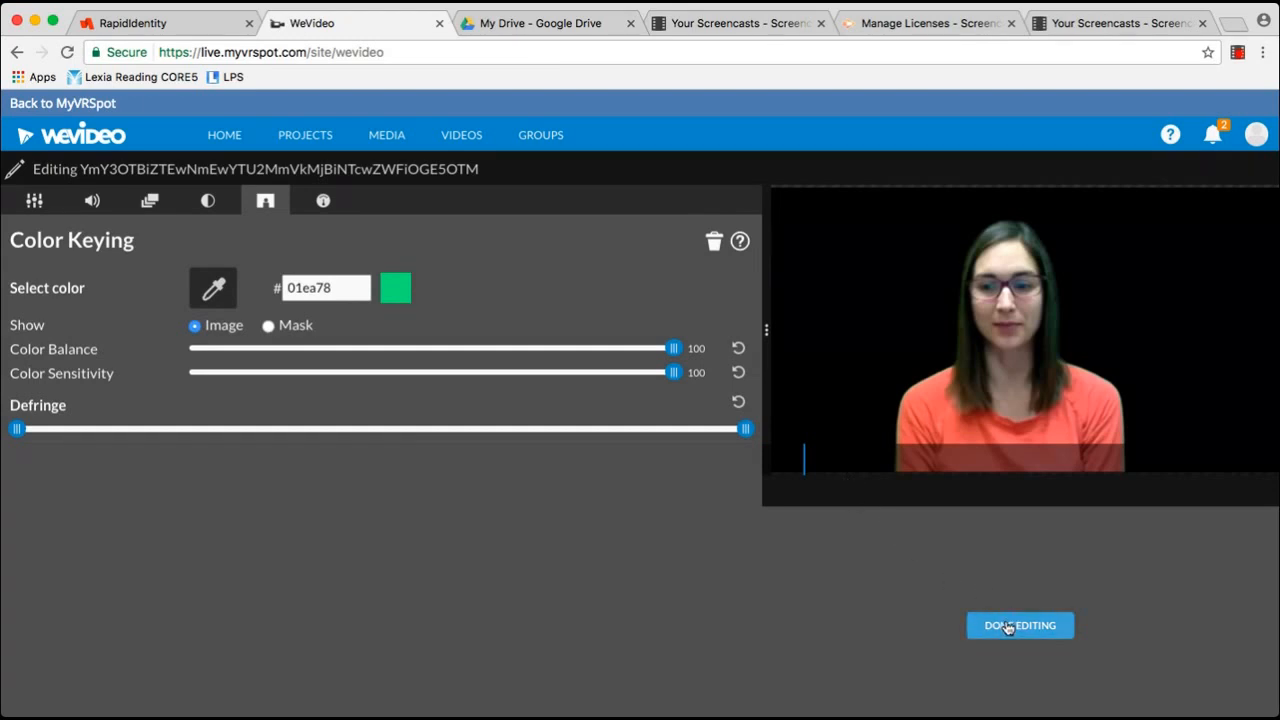
click(34, 202)
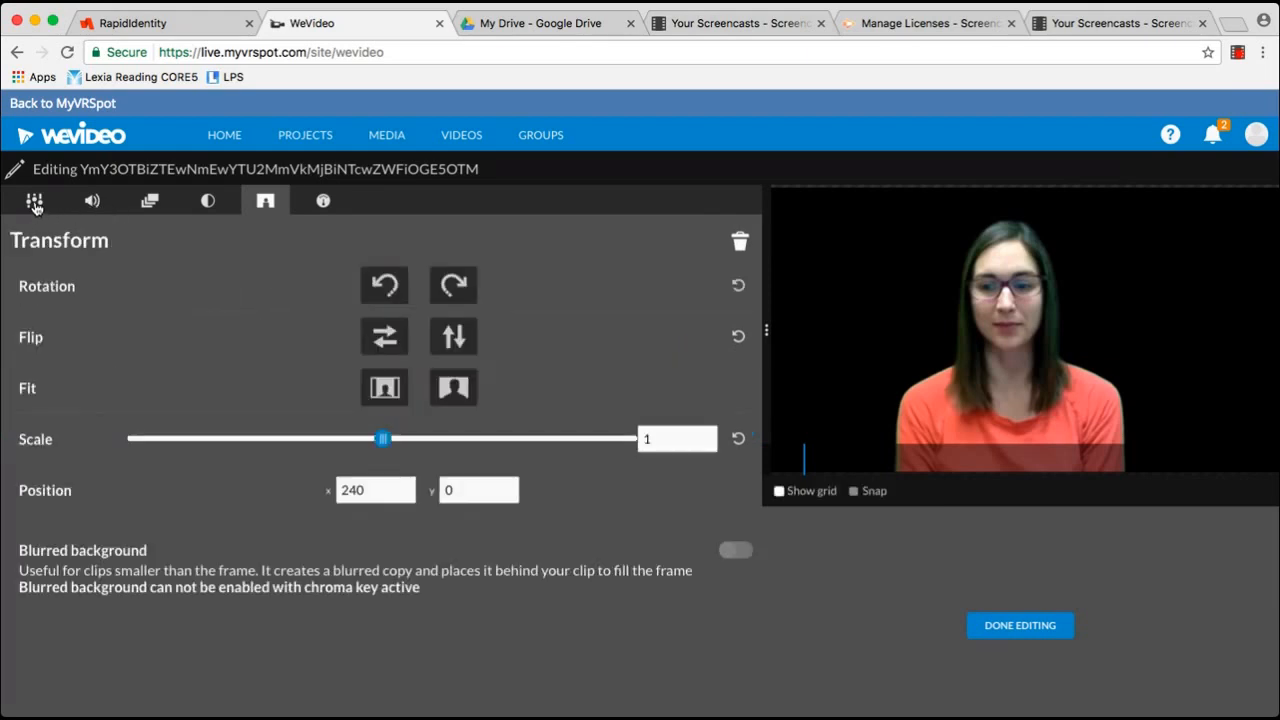
drag(1004, 334, 1134, 343)
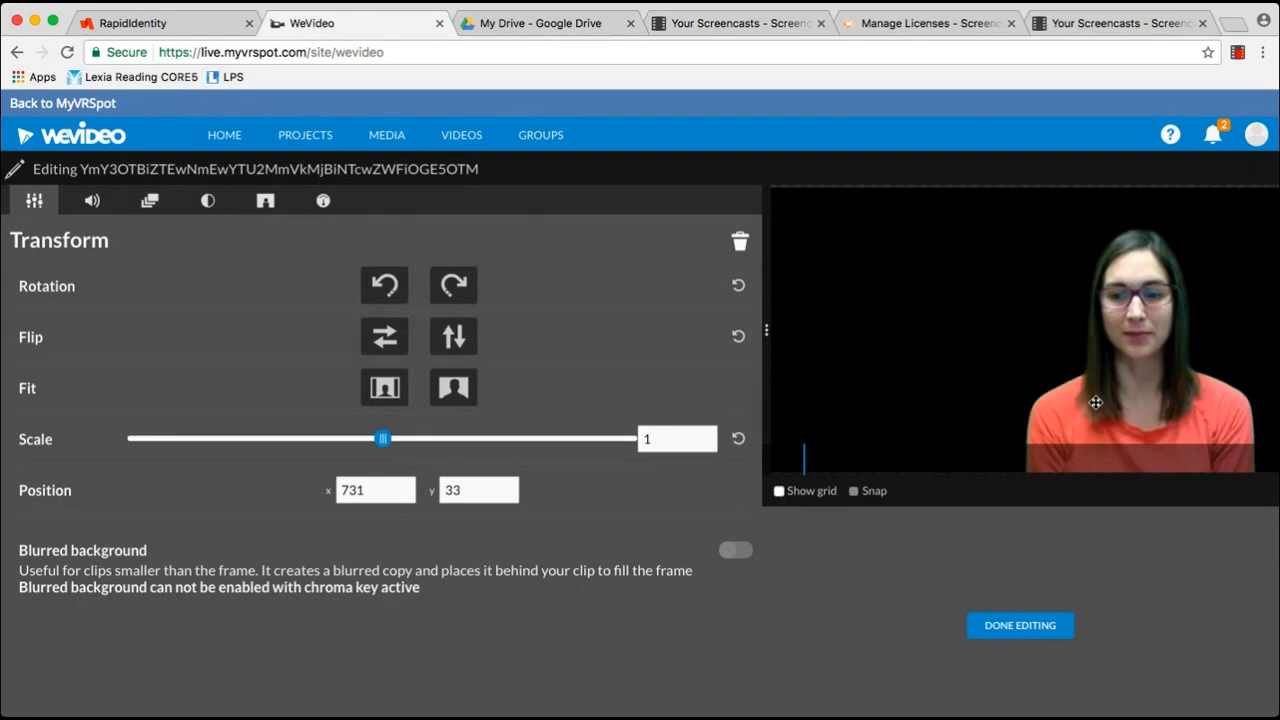
Set the clip's scale back near full size and raise its audio level
mouse_move(383, 441)
mouse_down()
mouse_move(311, 440)
mouse_move(380, 451)
mouse_up()
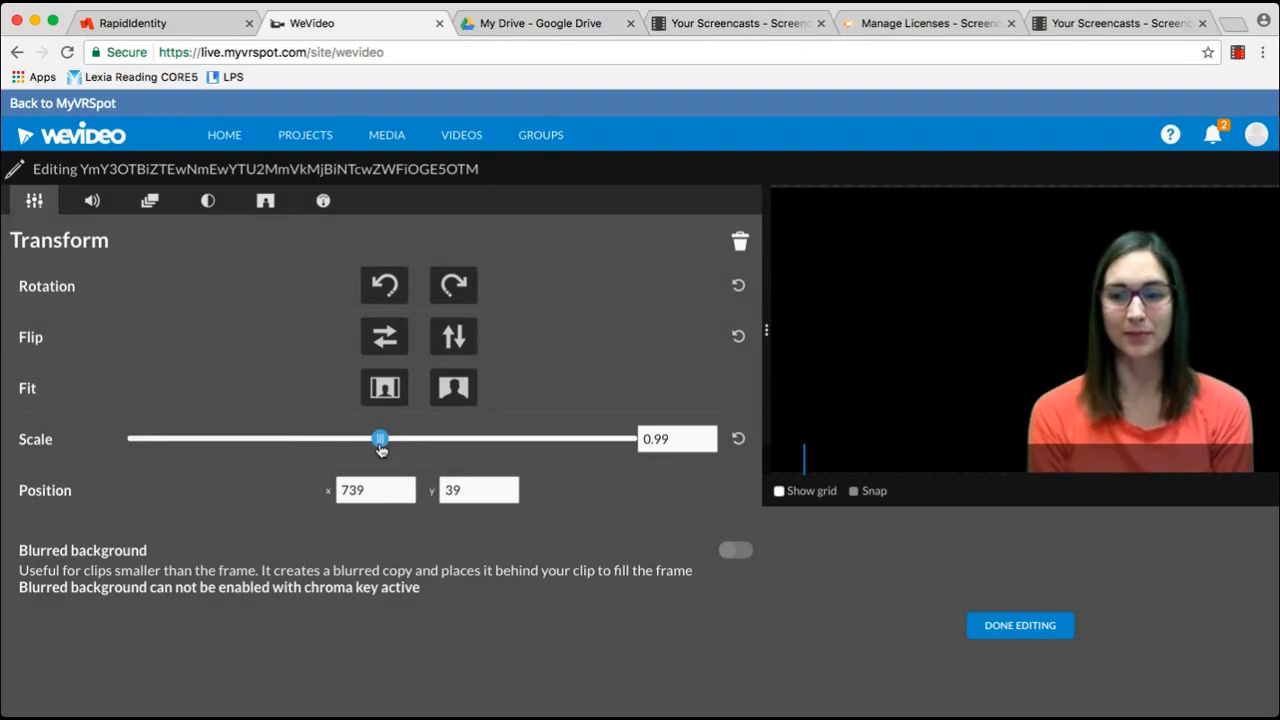
click(91, 203)
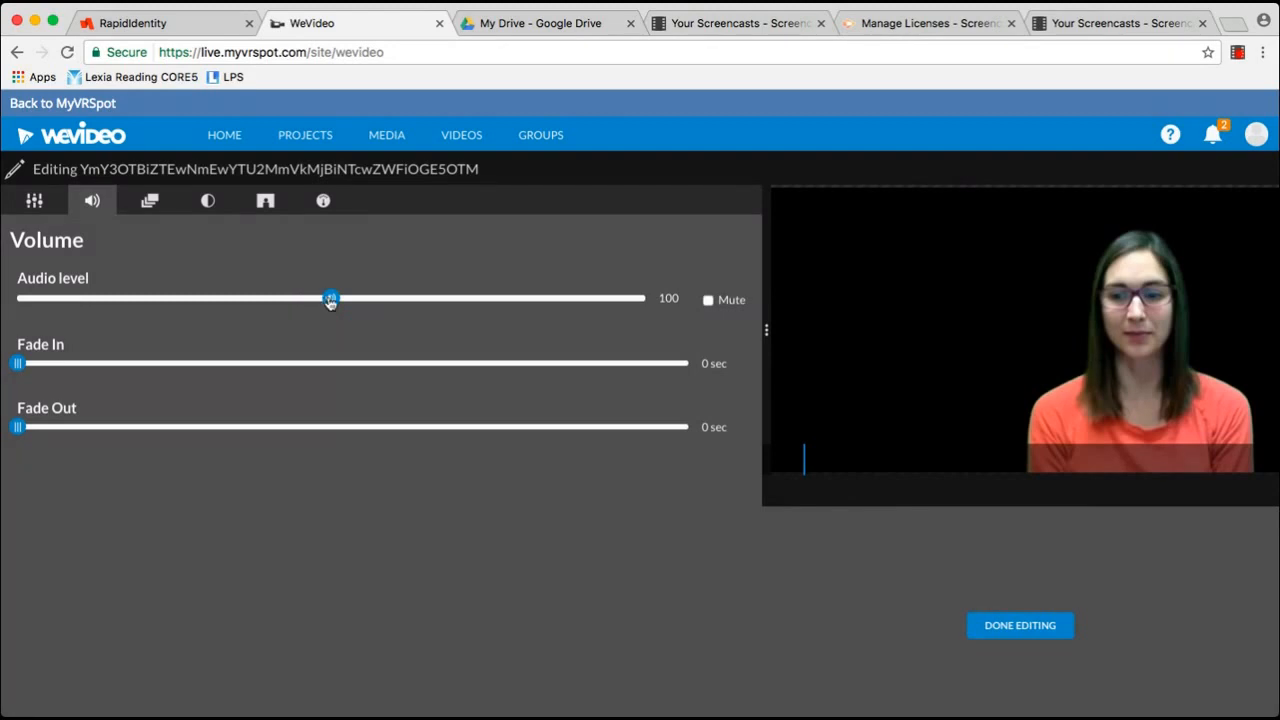
drag(331, 302, 404, 302)
Review the clip's Animation, Color and Speed settings, then finish editing it
click(149, 204)
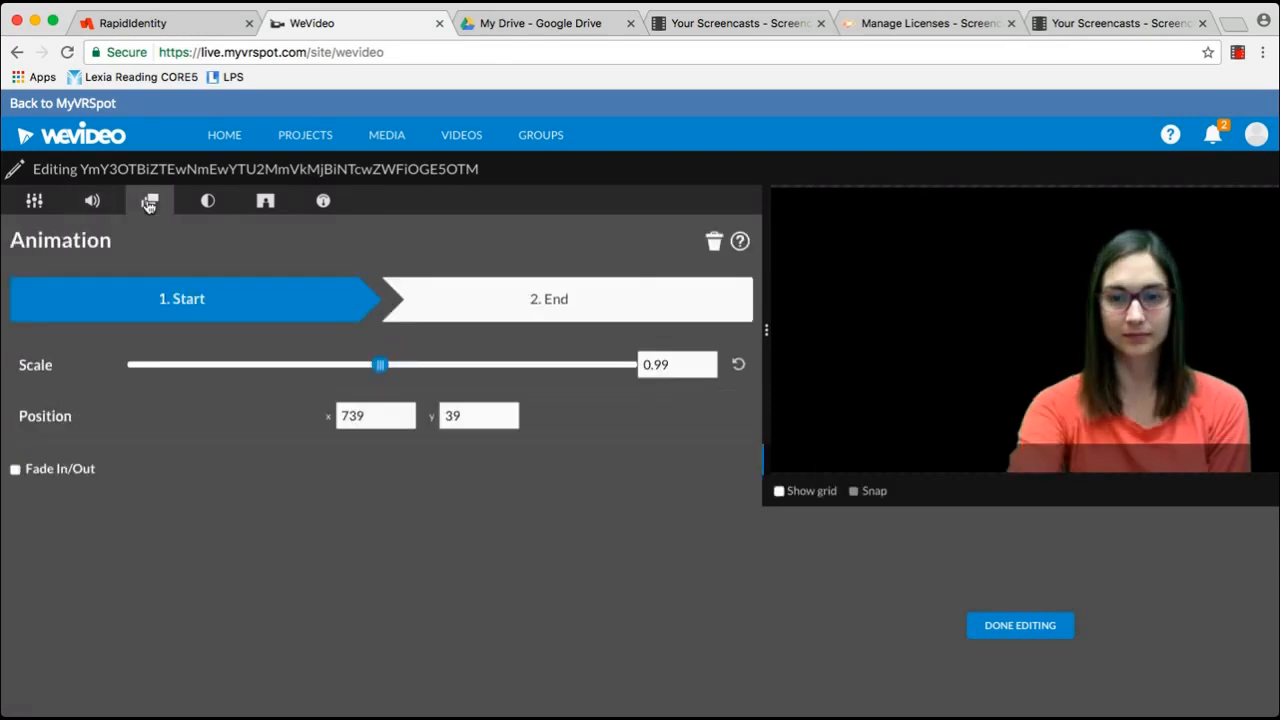
click(206, 203)
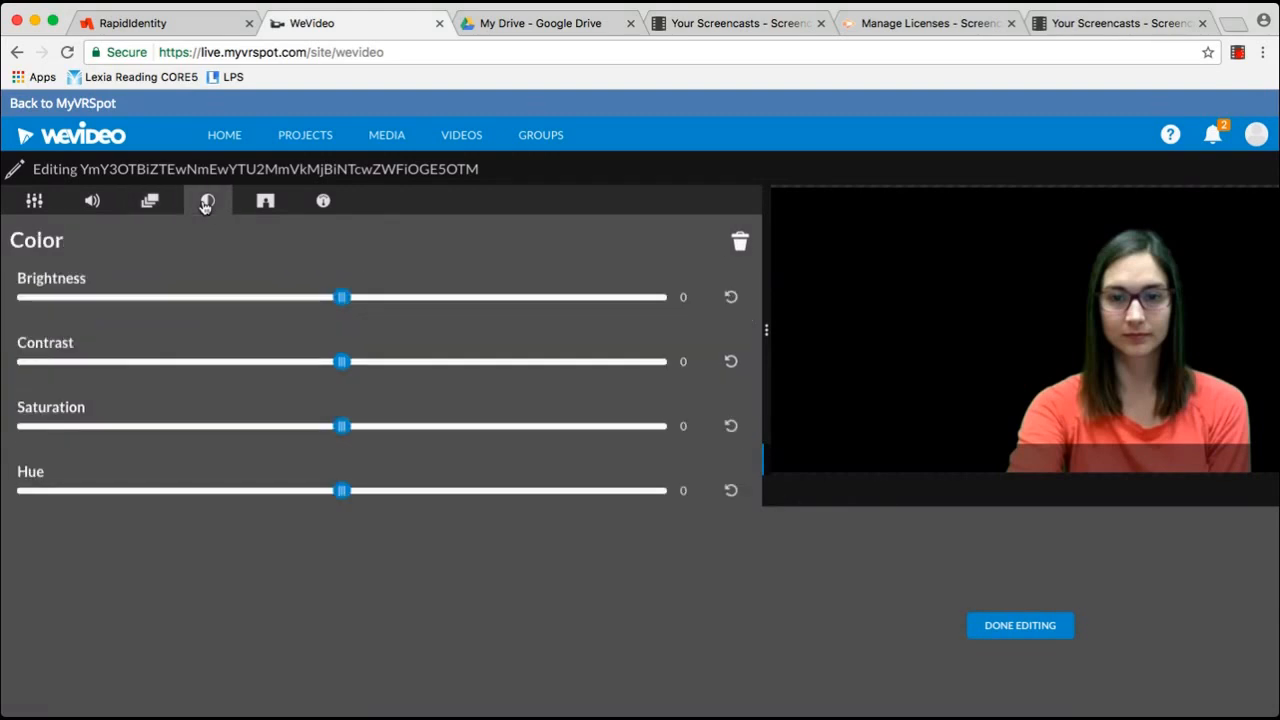
click(325, 202)
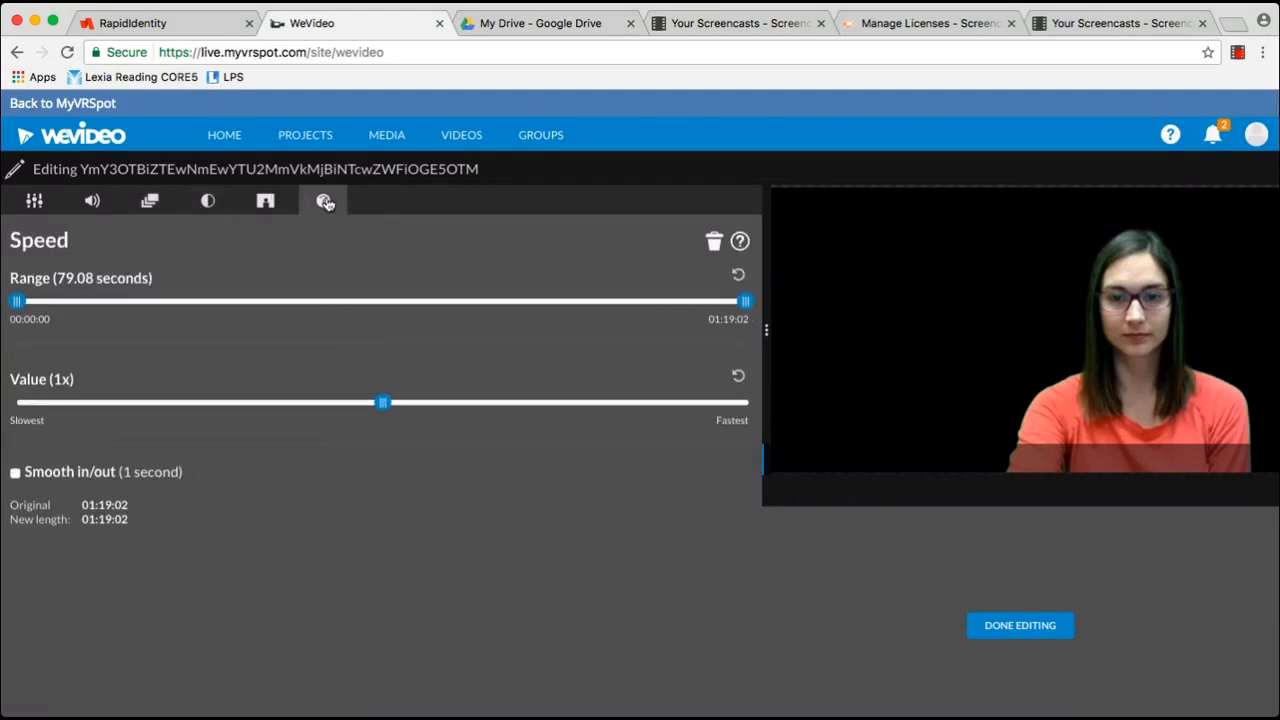
click(35, 205)
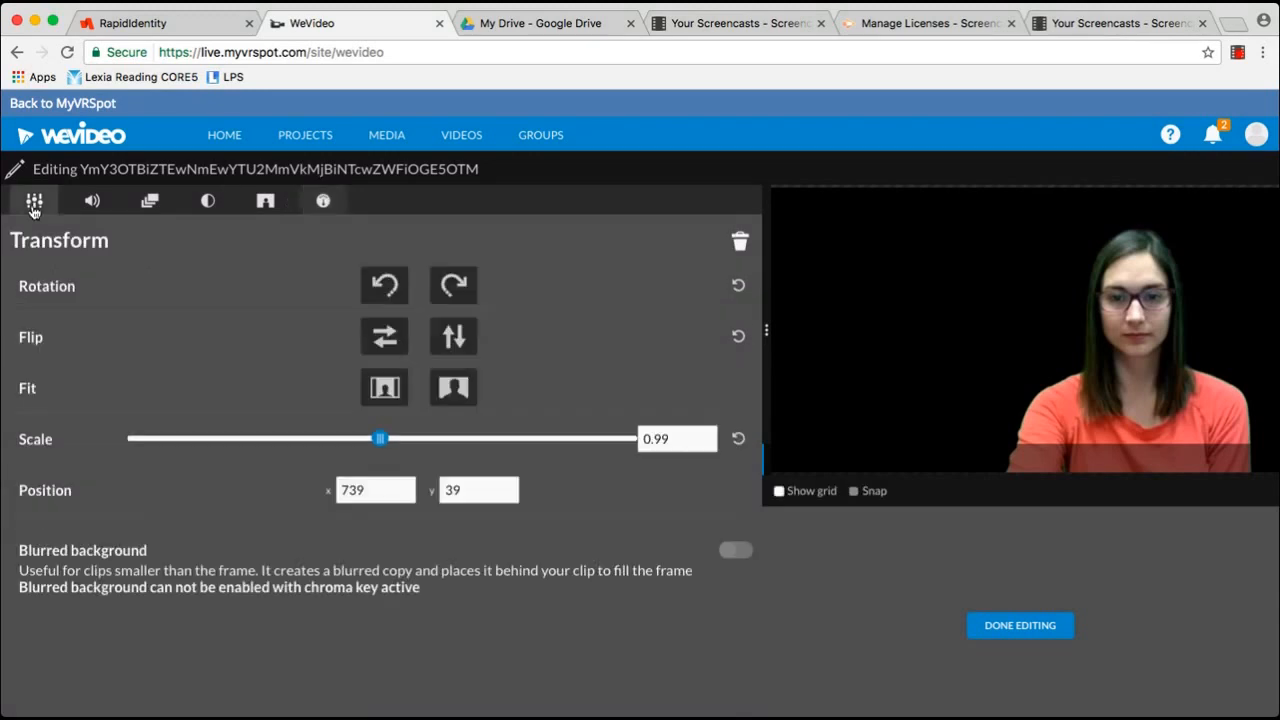
click(991, 627)
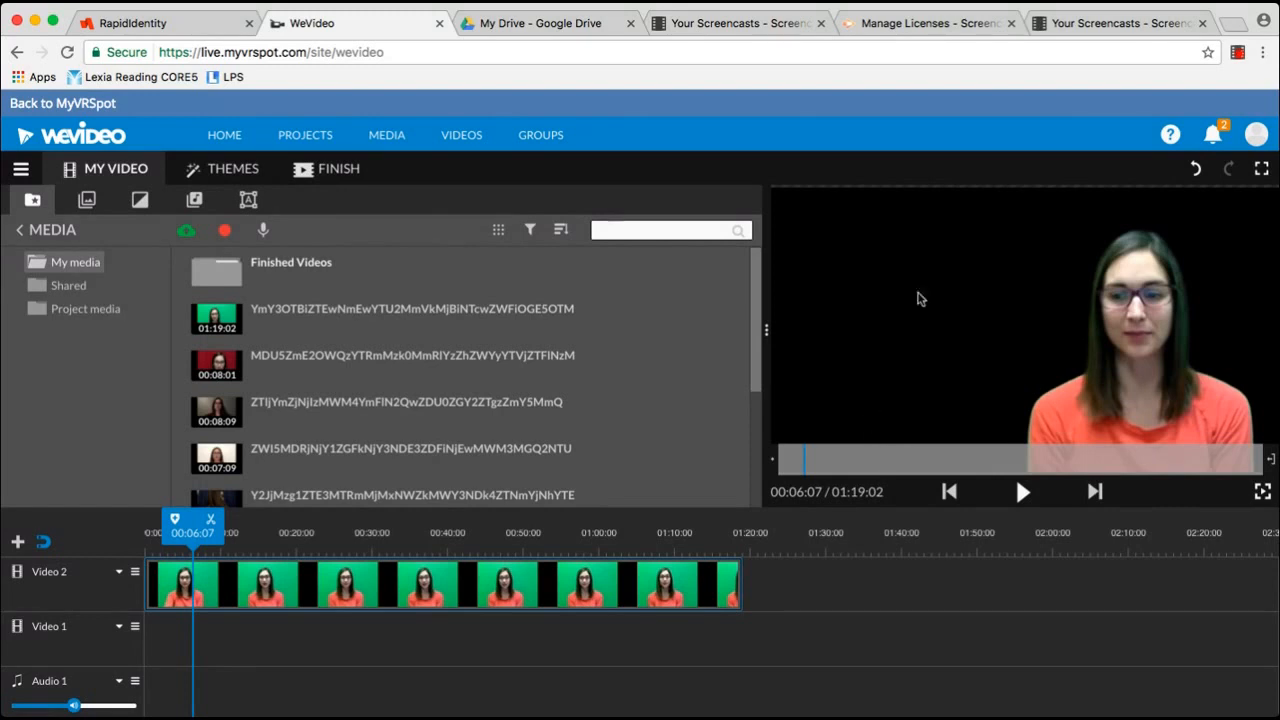
Switch to the My Drive - Google Drive browser tab
click(1238, 54)
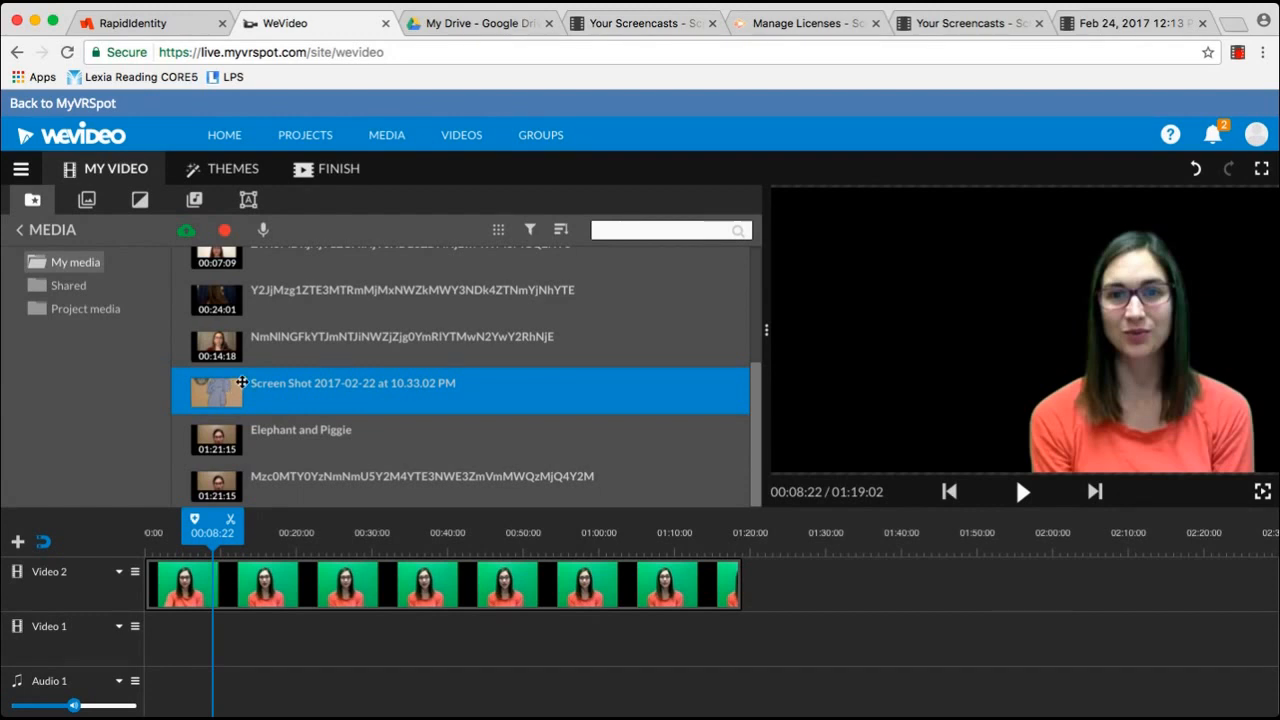
click(463, 25)
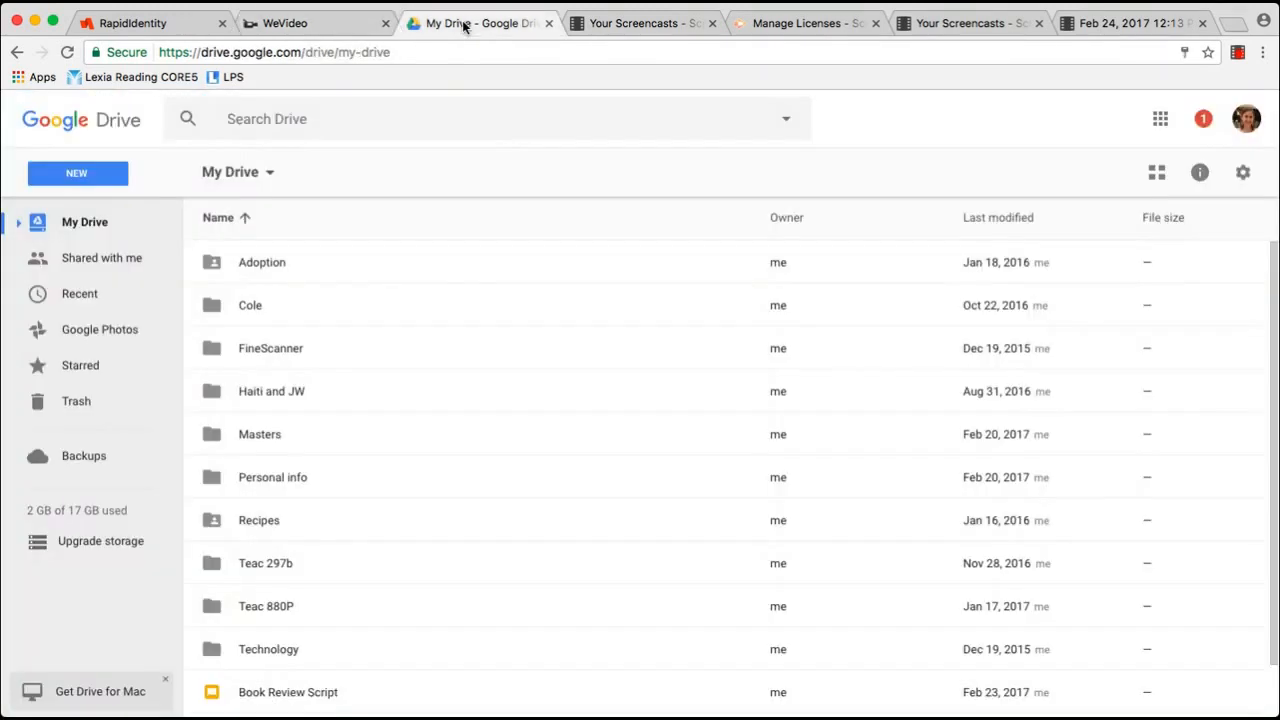
Open Book Review Script from My Drive in Google Slides
double_click(284, 690)
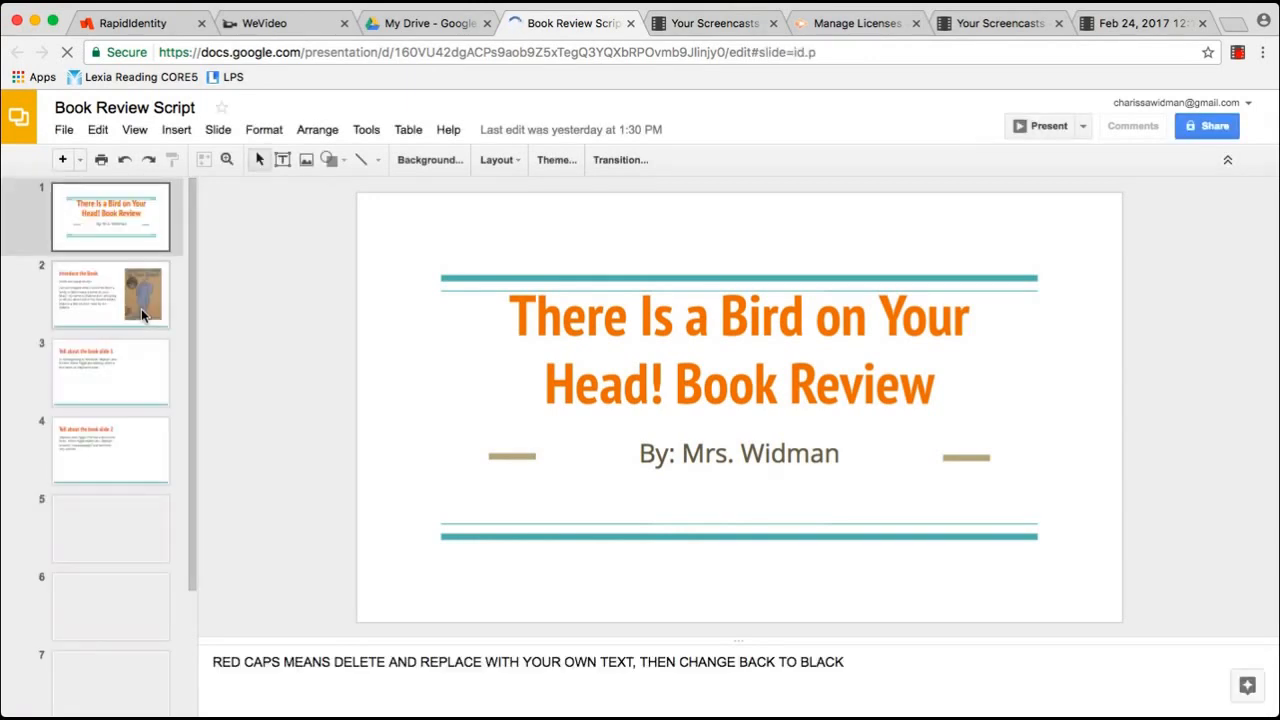
Screenshot the book cover on the Introduce the Book slide, then return to WeVideo
click(141, 308)
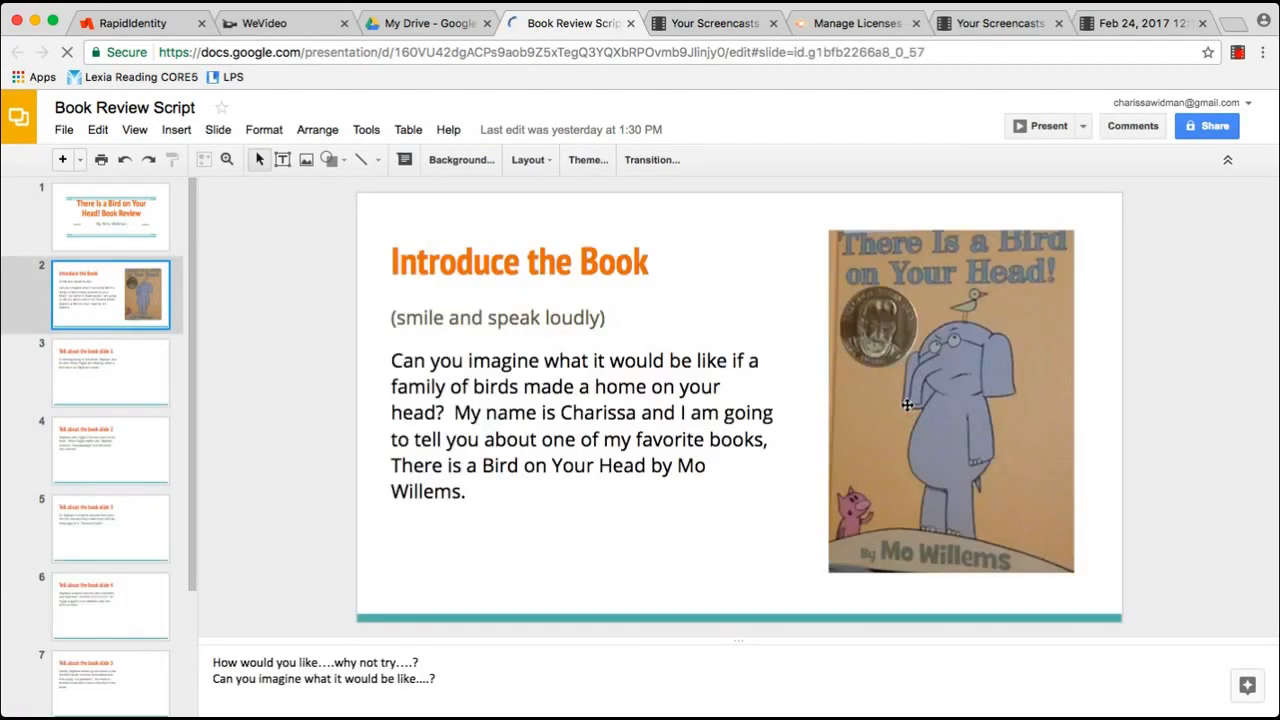
key(shift+super+4)
drag(828, 230, 1074, 572)
click(318, 23)
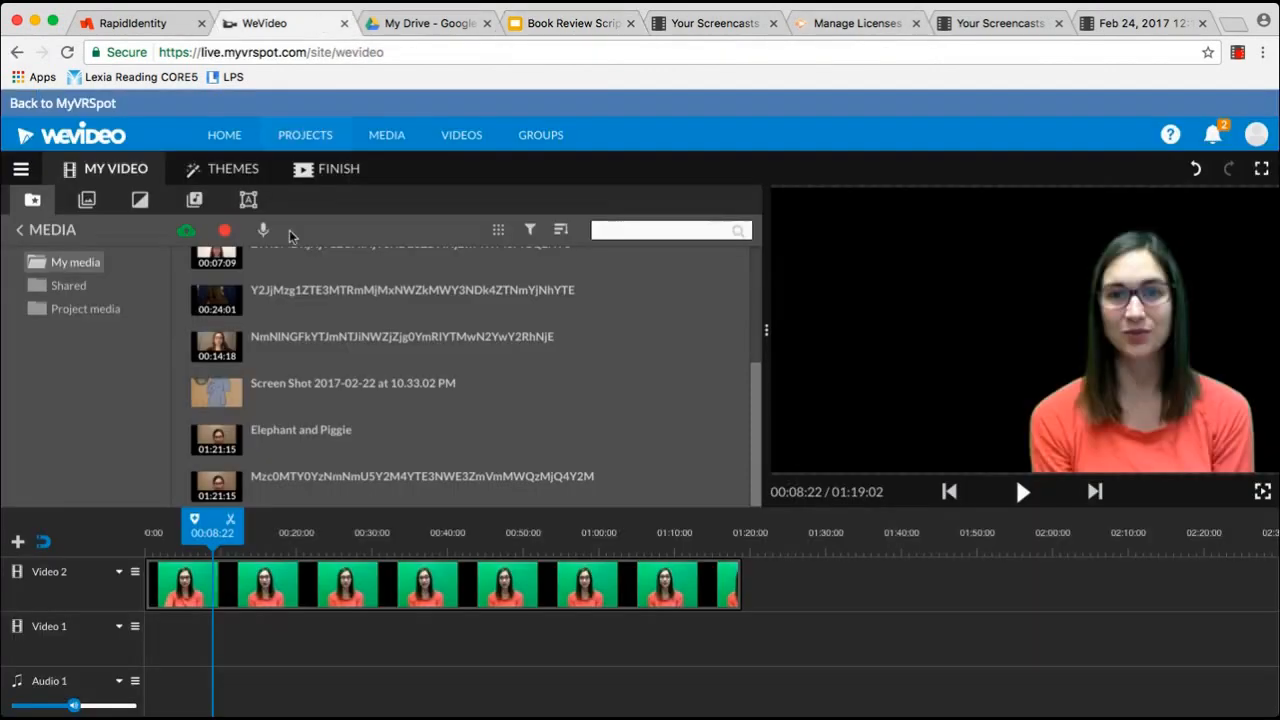
Upload the book cover screenshot and place it on Video 1 as a 5-second clip
click(186, 235)
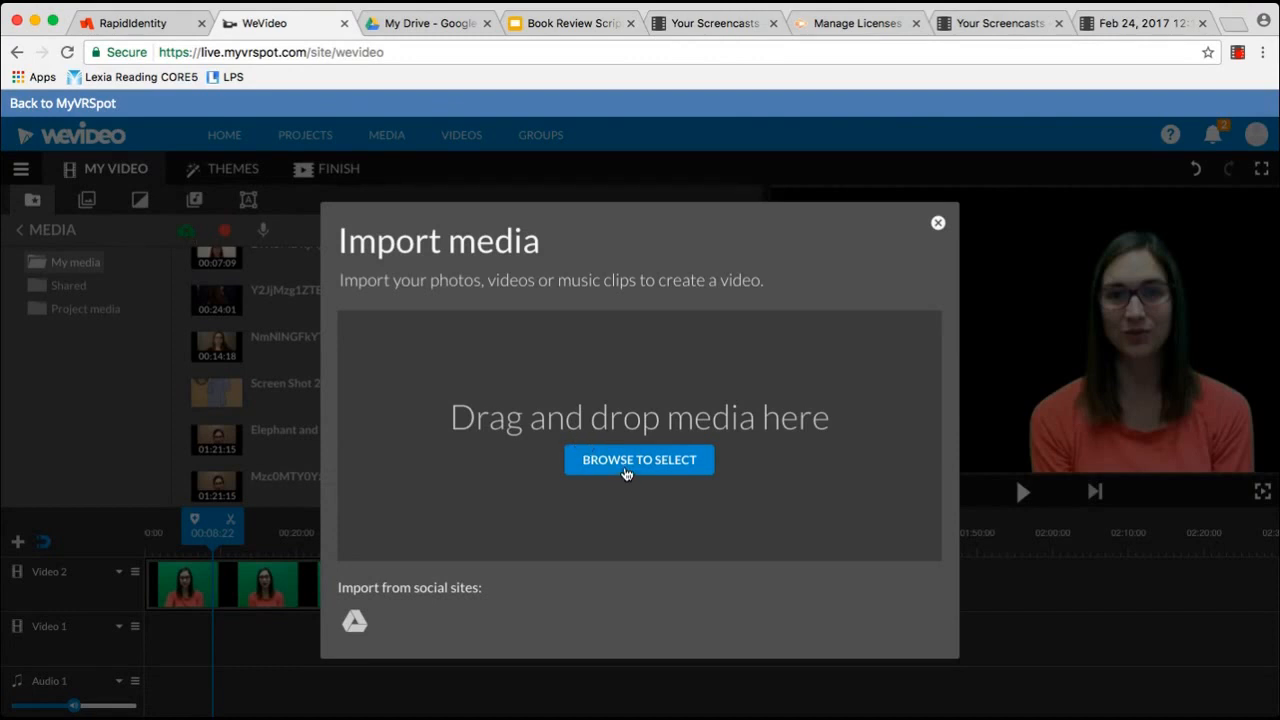
click(627, 468)
click(906, 414)
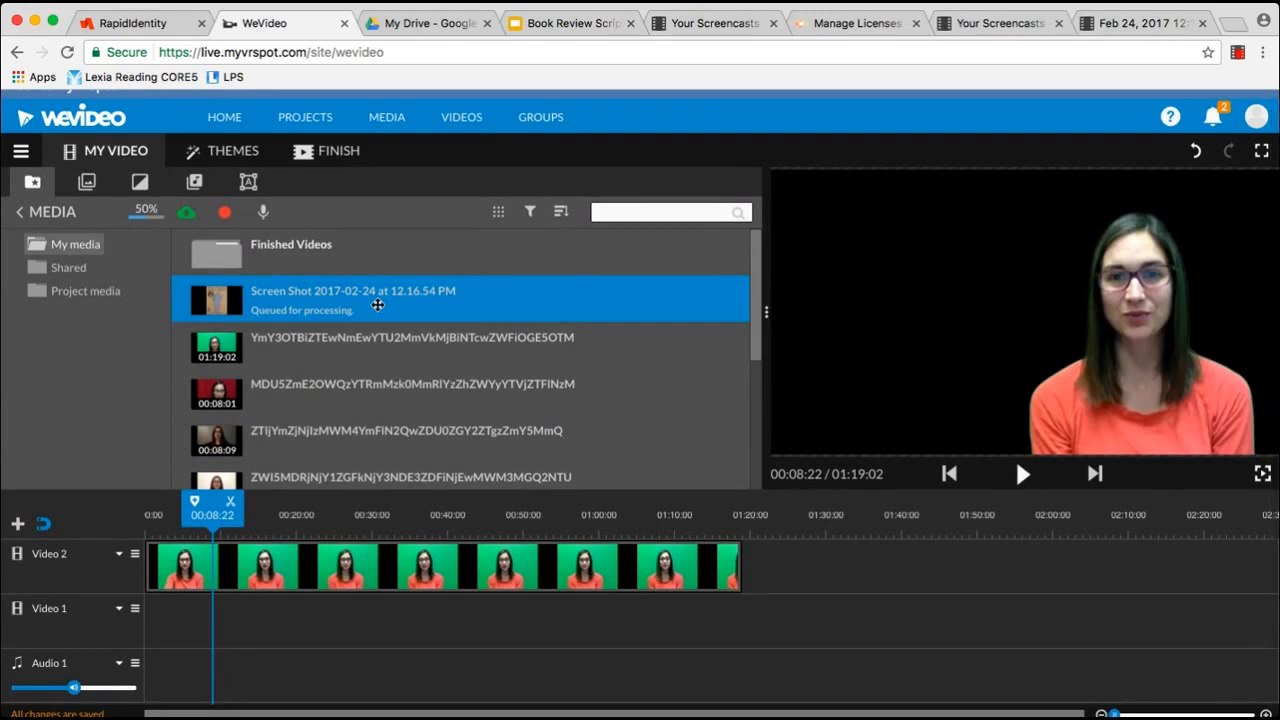
scroll(377, 305, down, 5)
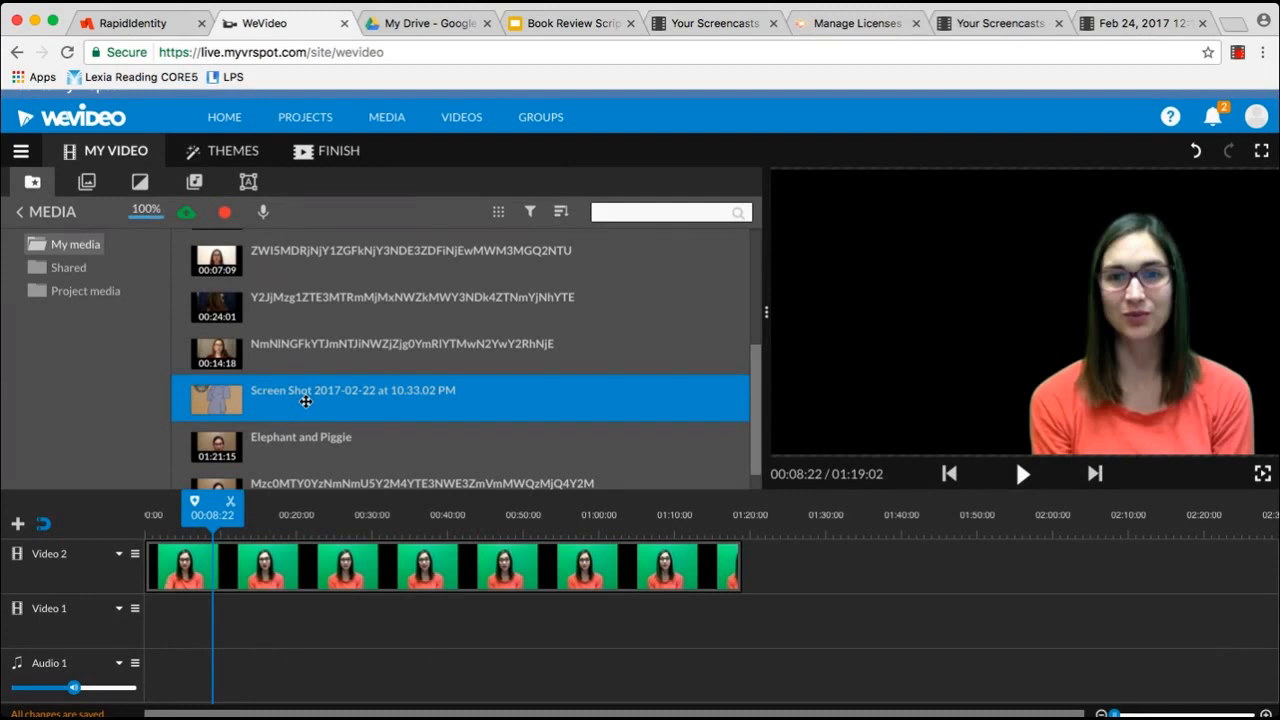
drag(305, 401, 162, 613)
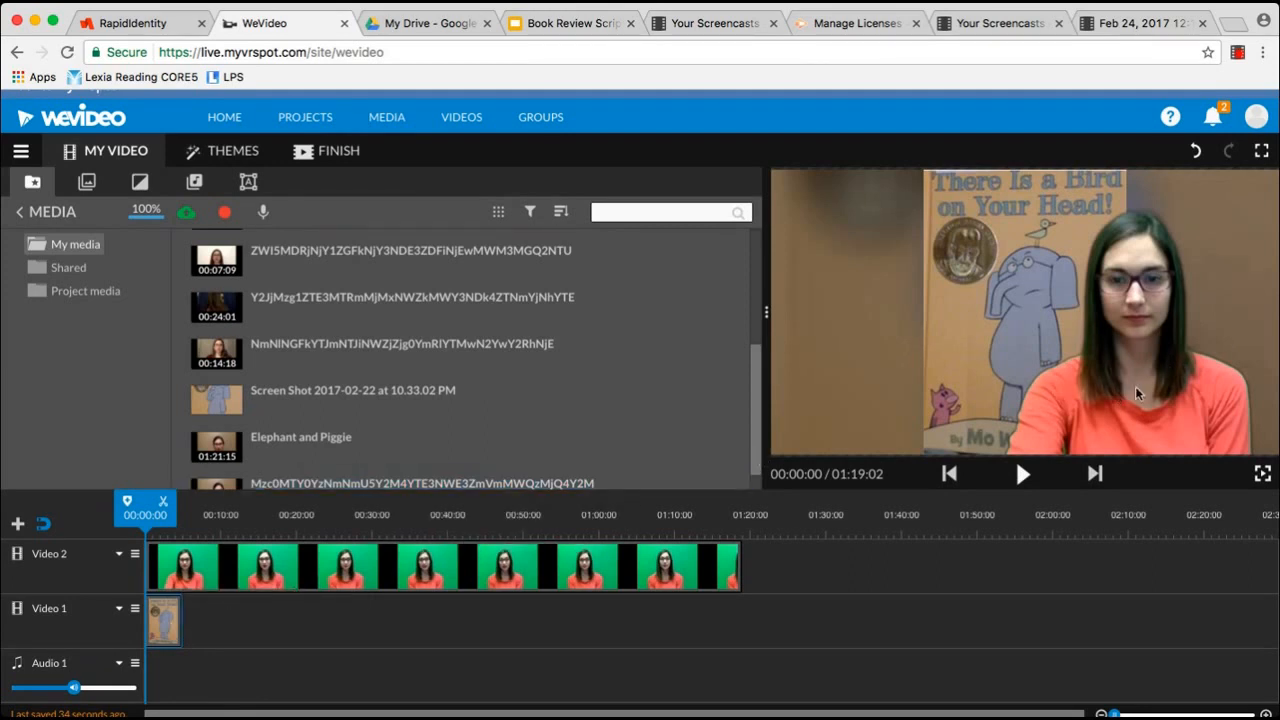
Stretch the book cover clip on Video 1 to end at 1:19, matching the green-screen clip
click(239, 577)
click(155, 630)
drag(181, 626, 734, 603)
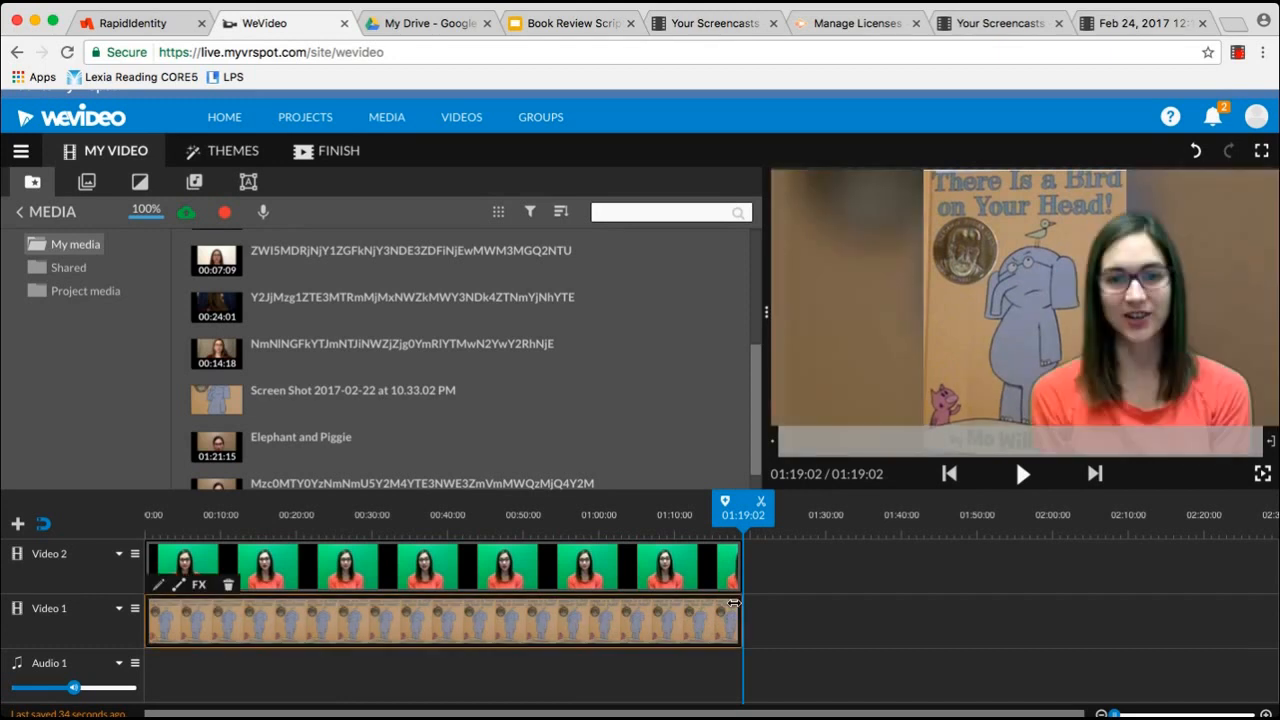
Shift the book cover left behind the presenter to x -102, y 88
double_click(434, 626)
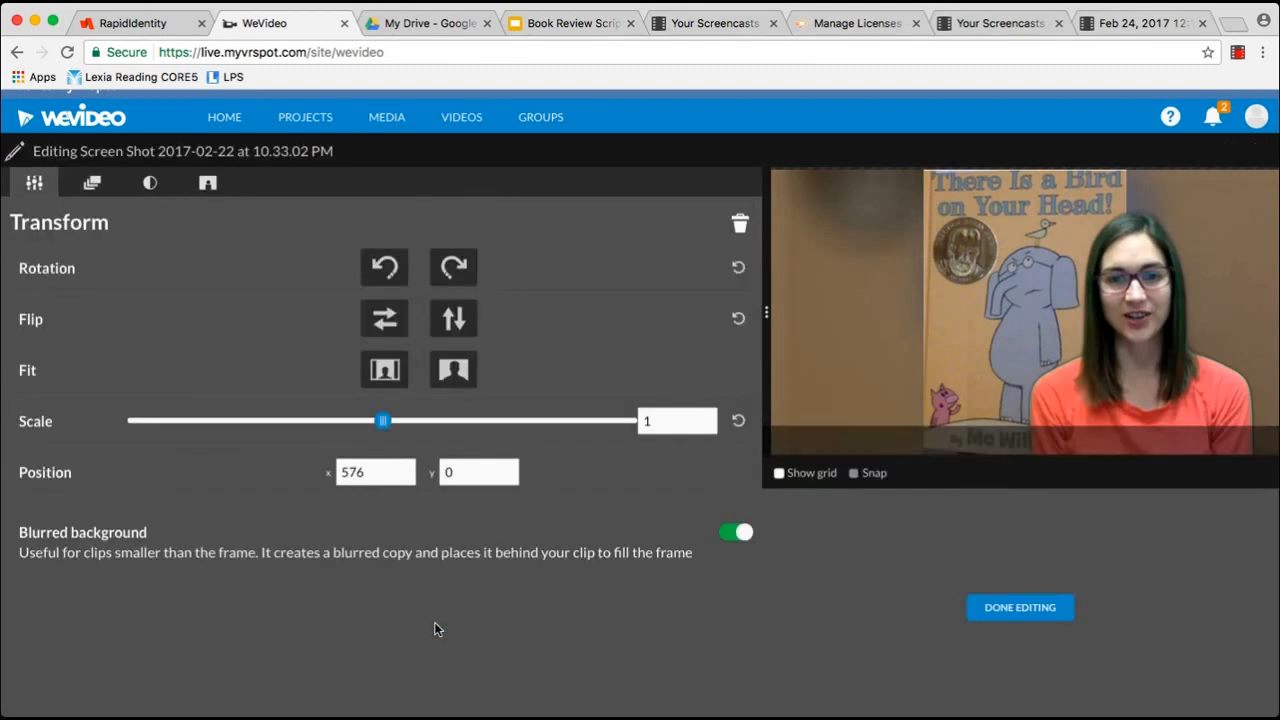
drag(1040, 305, 934, 314)
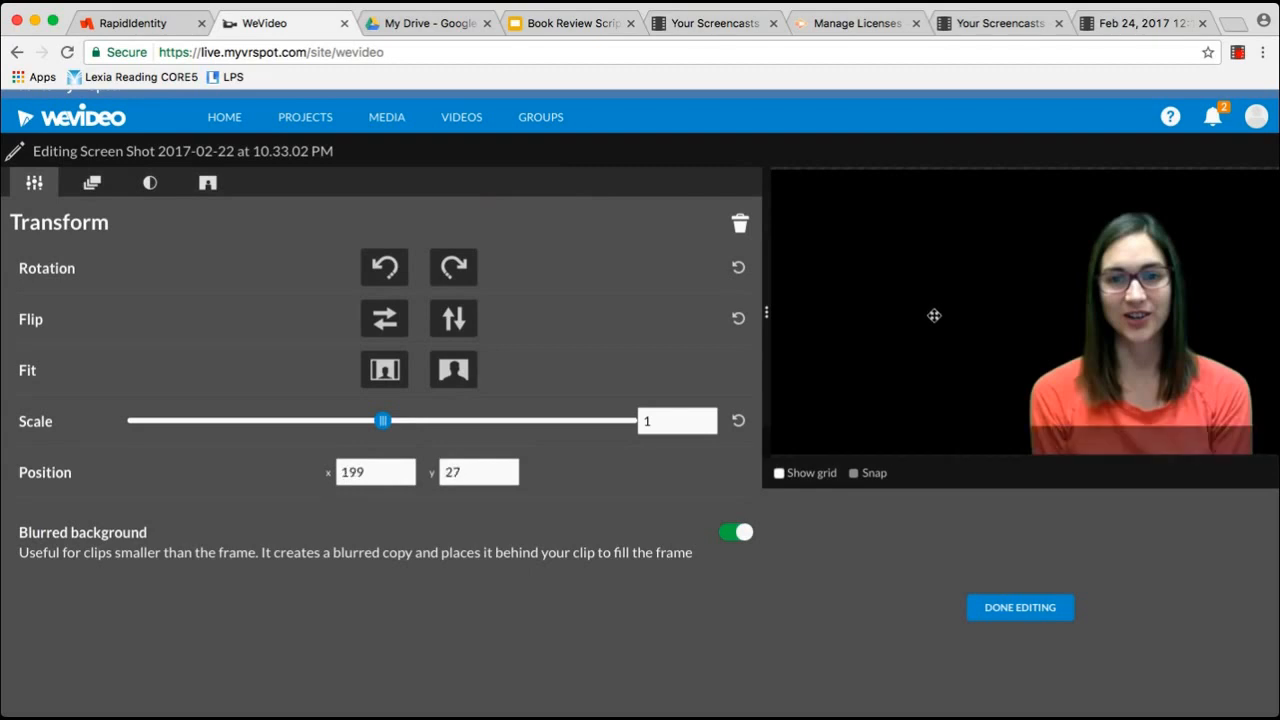
drag(931, 359, 849, 374)
click(1019, 608)
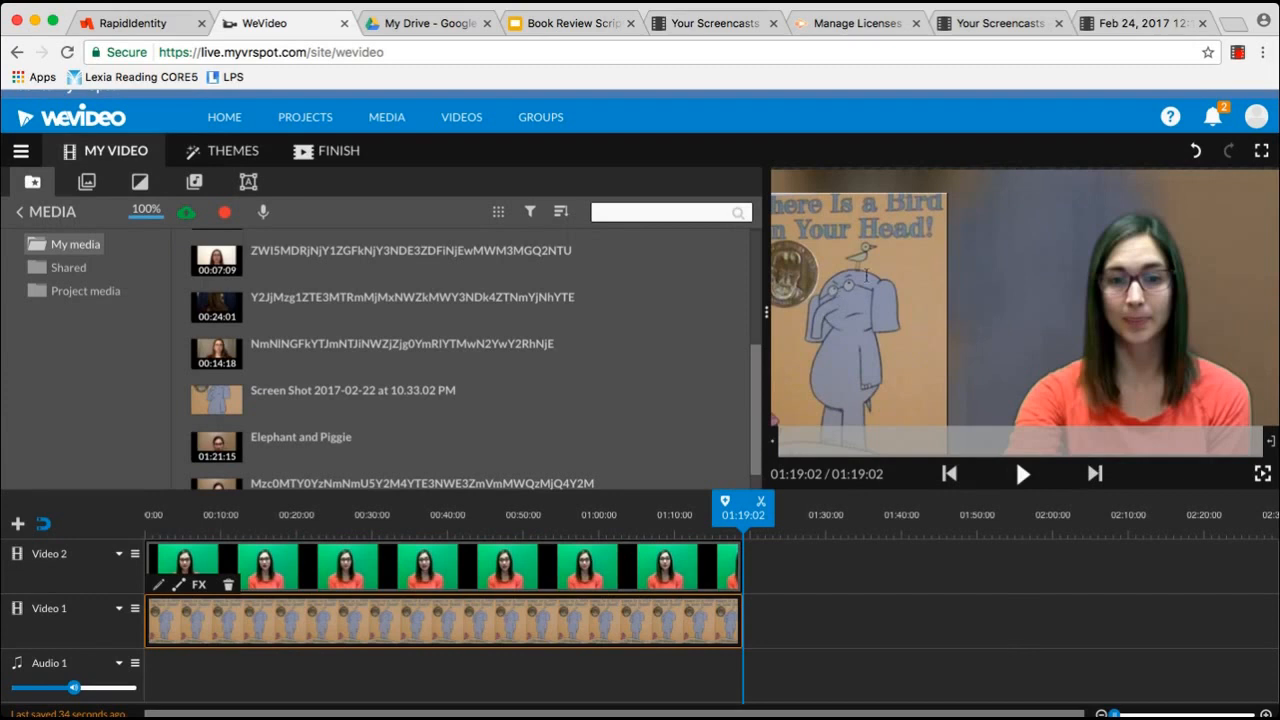
Reposition the book cover image within the frame
click(671, 484)
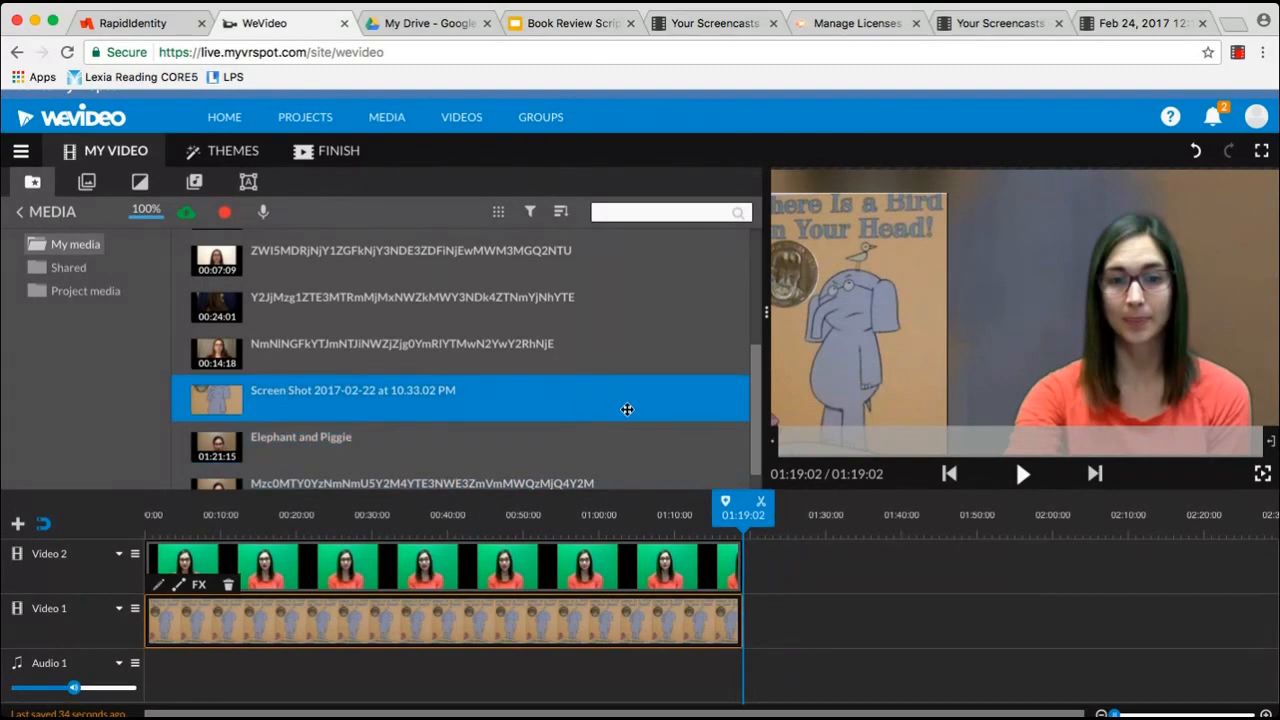
double_click(507, 635)
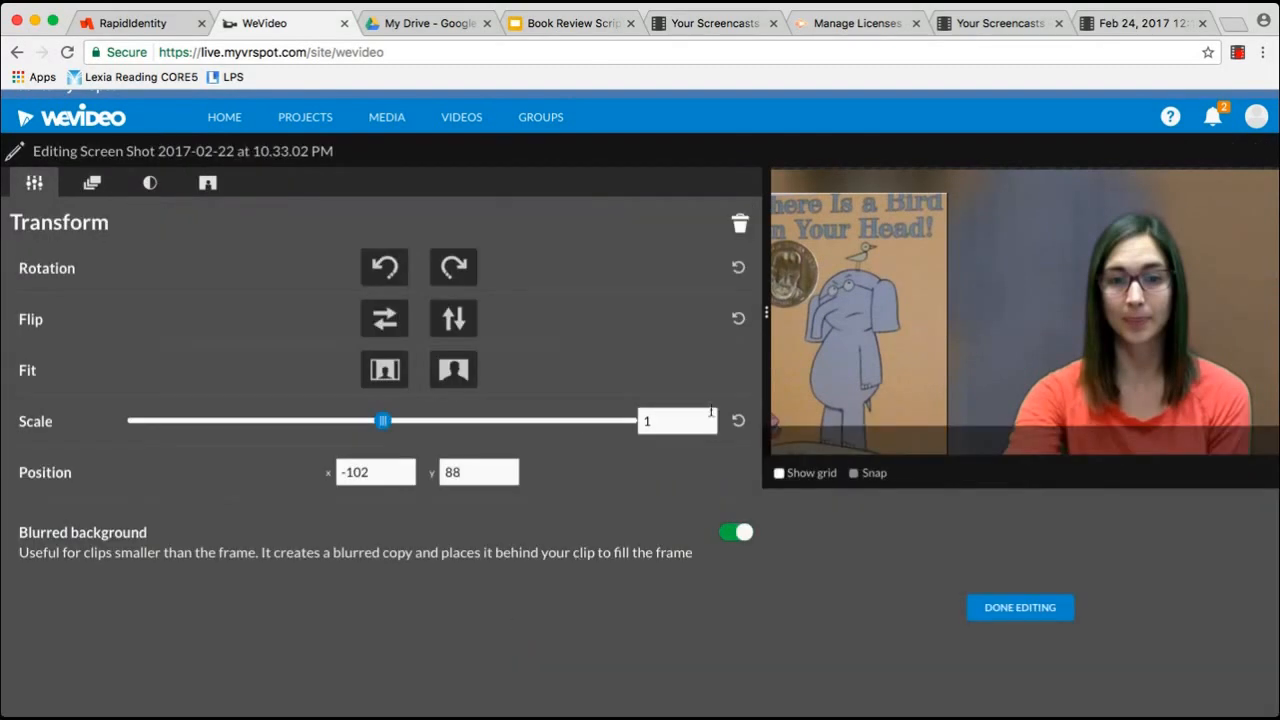
drag(852, 320, 916, 304)
click(1027, 607)
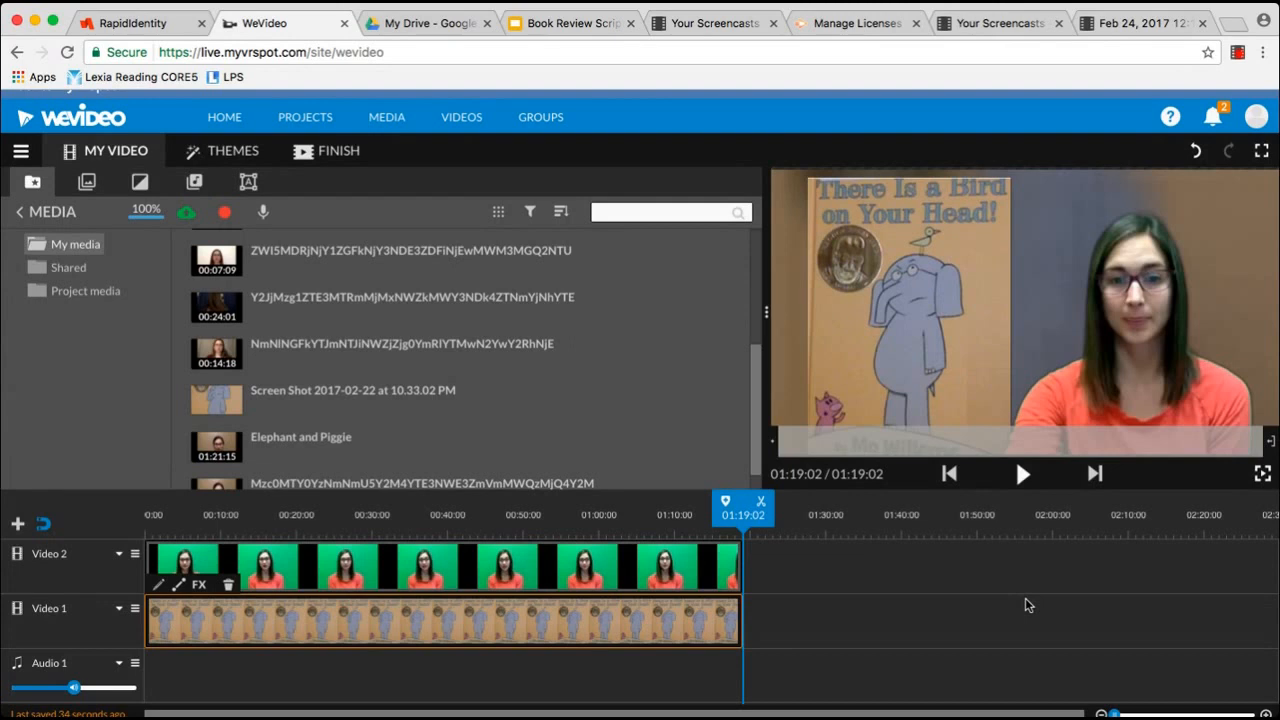
Lower the book cover's scale to about 0.9 so the whole cover shows
double_click(497, 635)
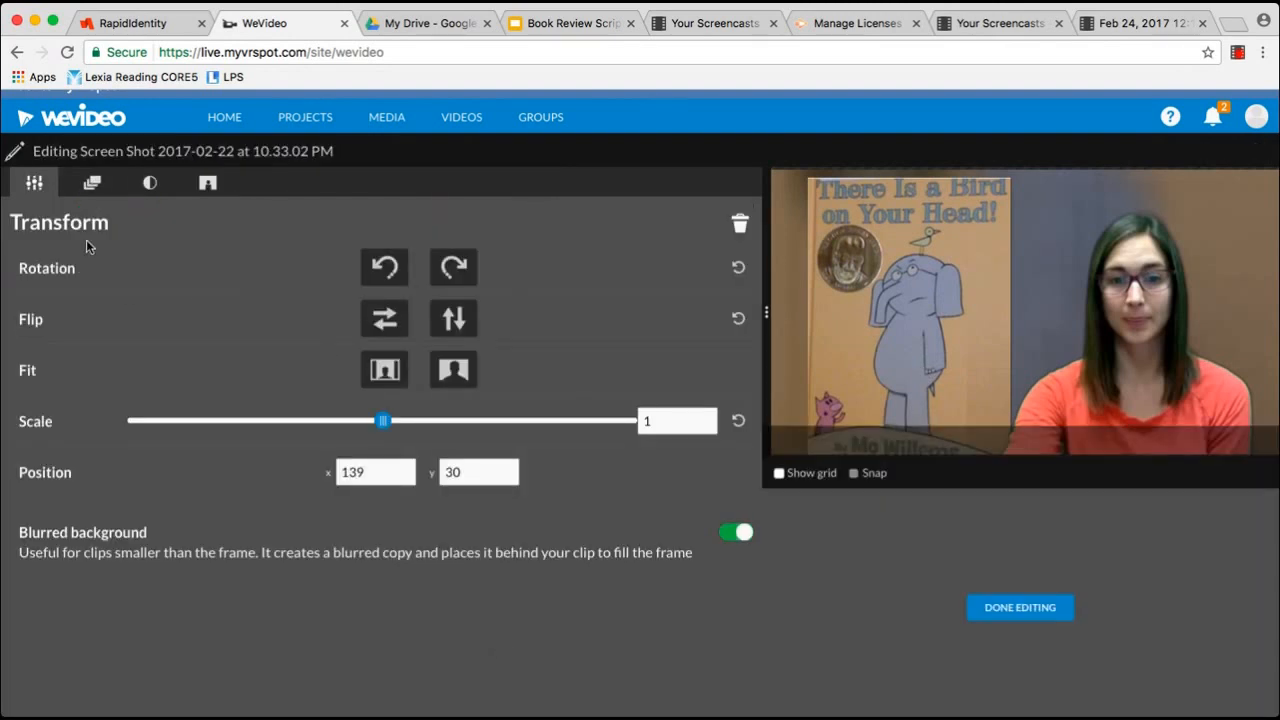
drag(382, 421, 357, 422)
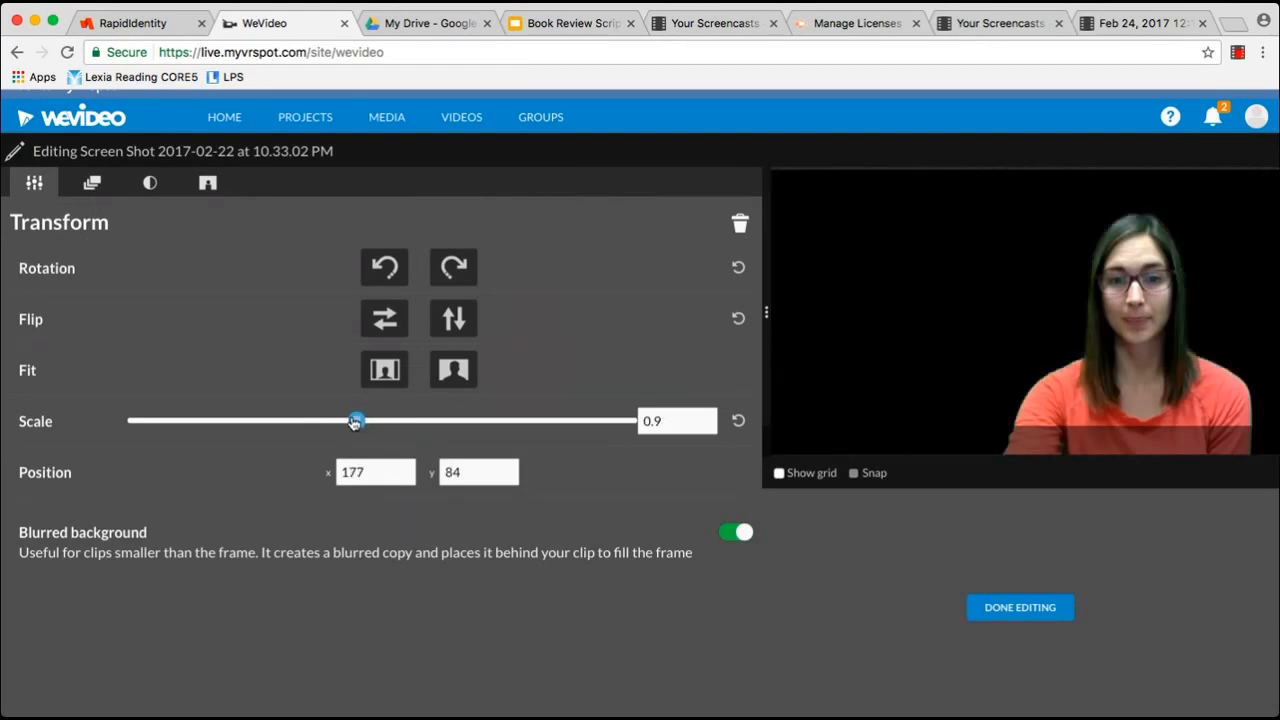
click(983, 612)
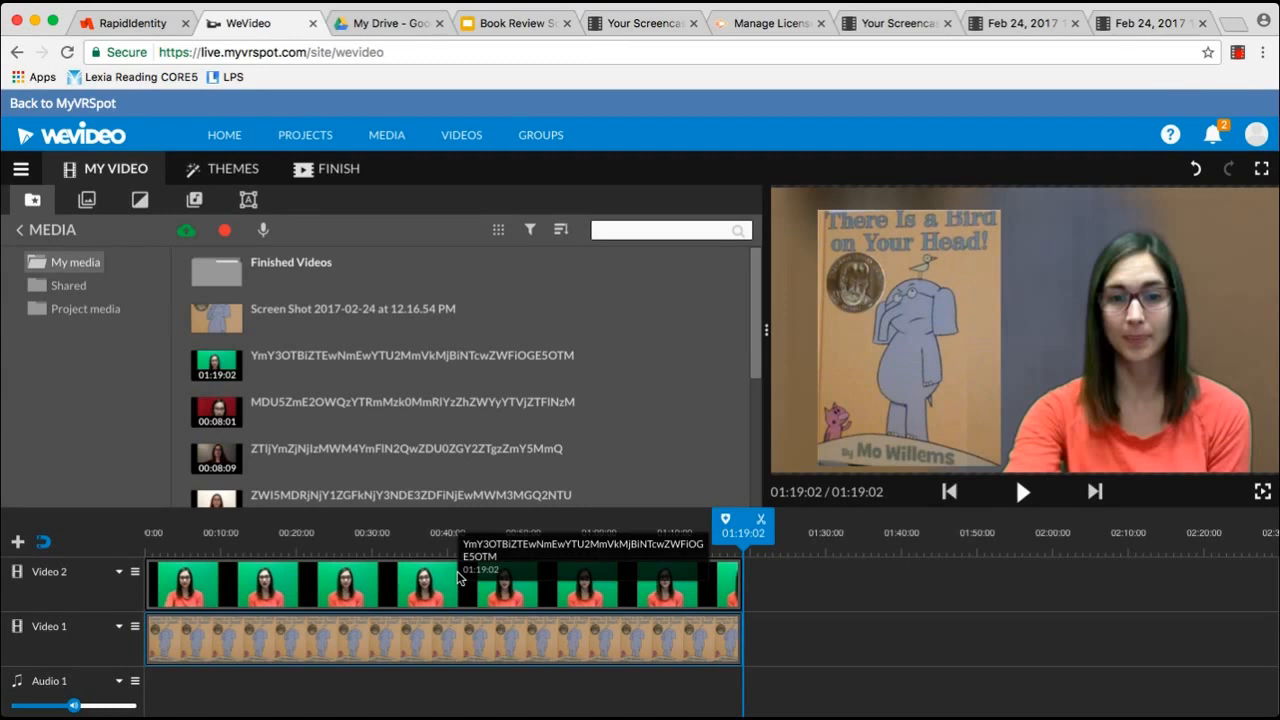
Shift both clips to about 00:09 and add the Curtains background at the start of Video 2
drag(392, 598, 467, 585)
drag(321, 645, 394, 647)
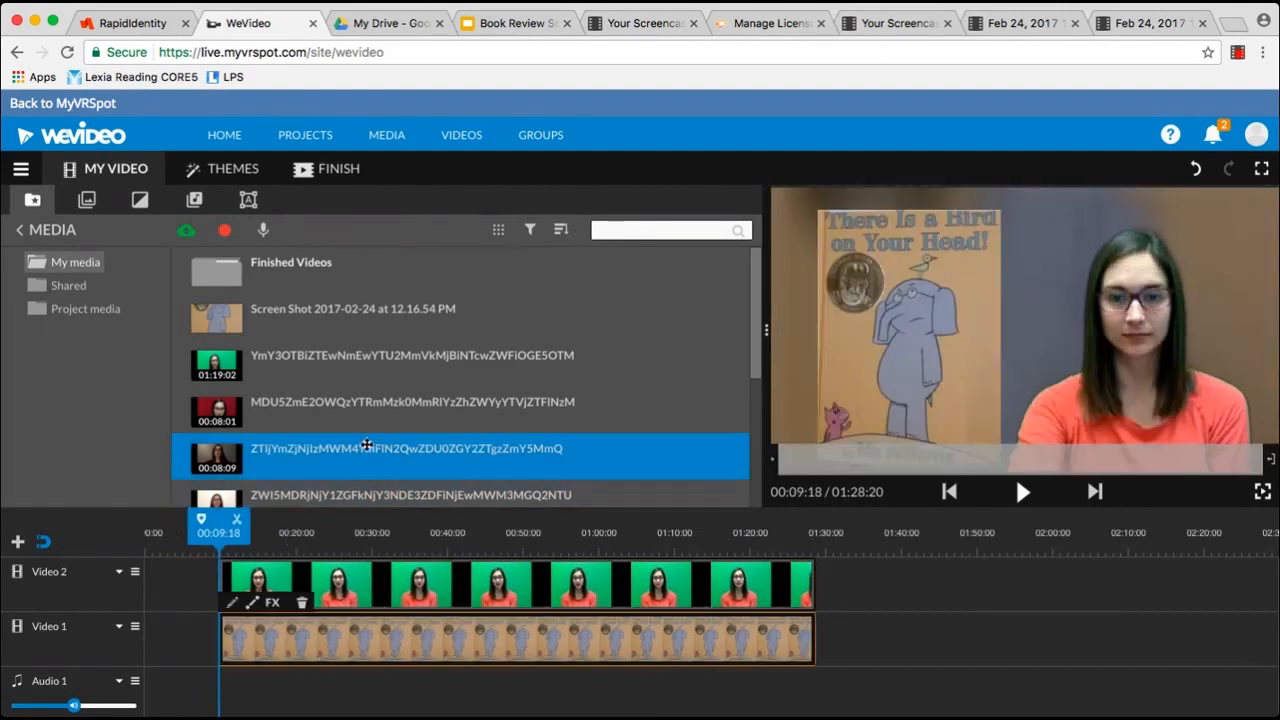
click(88, 200)
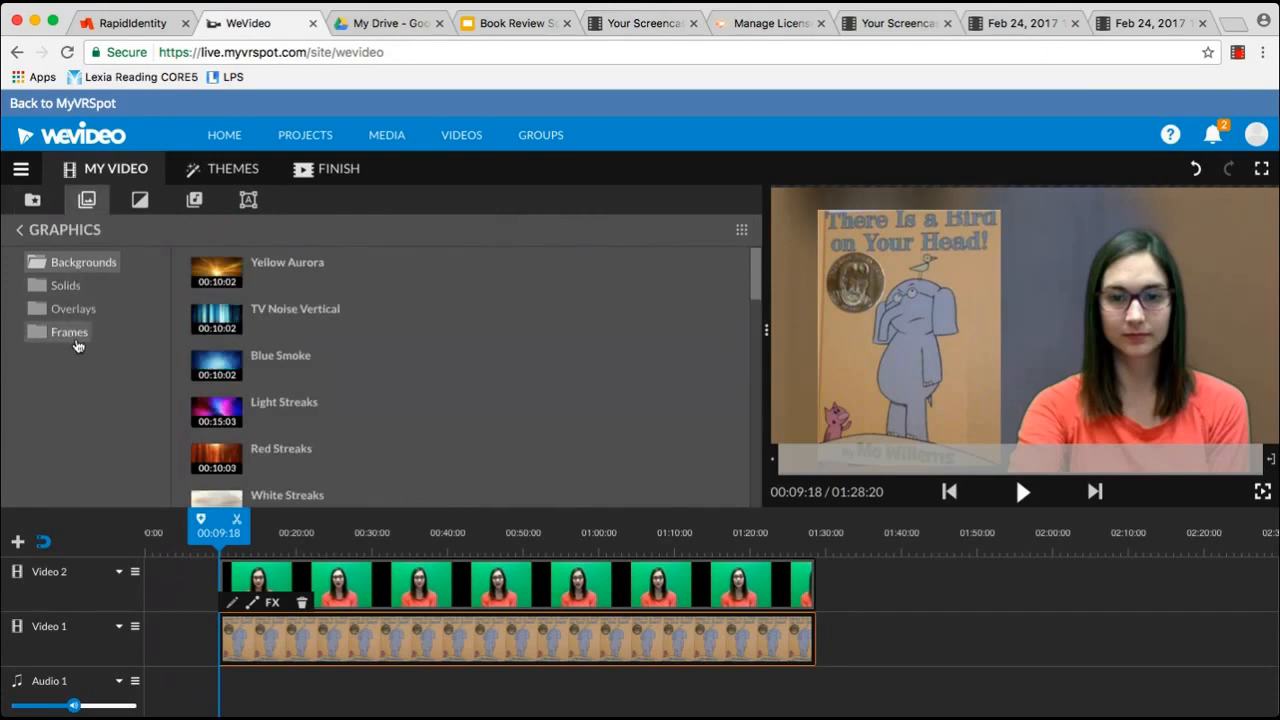
click(248, 371)
scroll(246, 380, down, 1)
scroll(246, 380, down, 5)
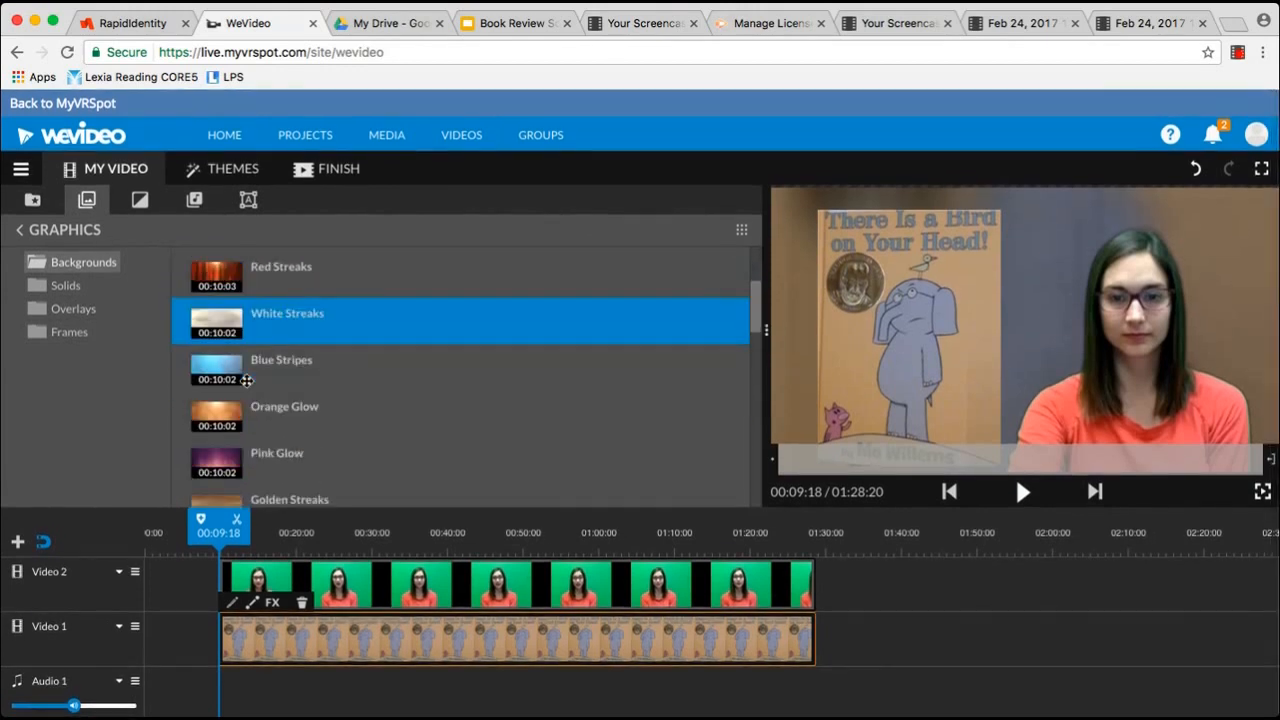
scroll(246, 380, down, 2)
scroll(246, 376, down, 2)
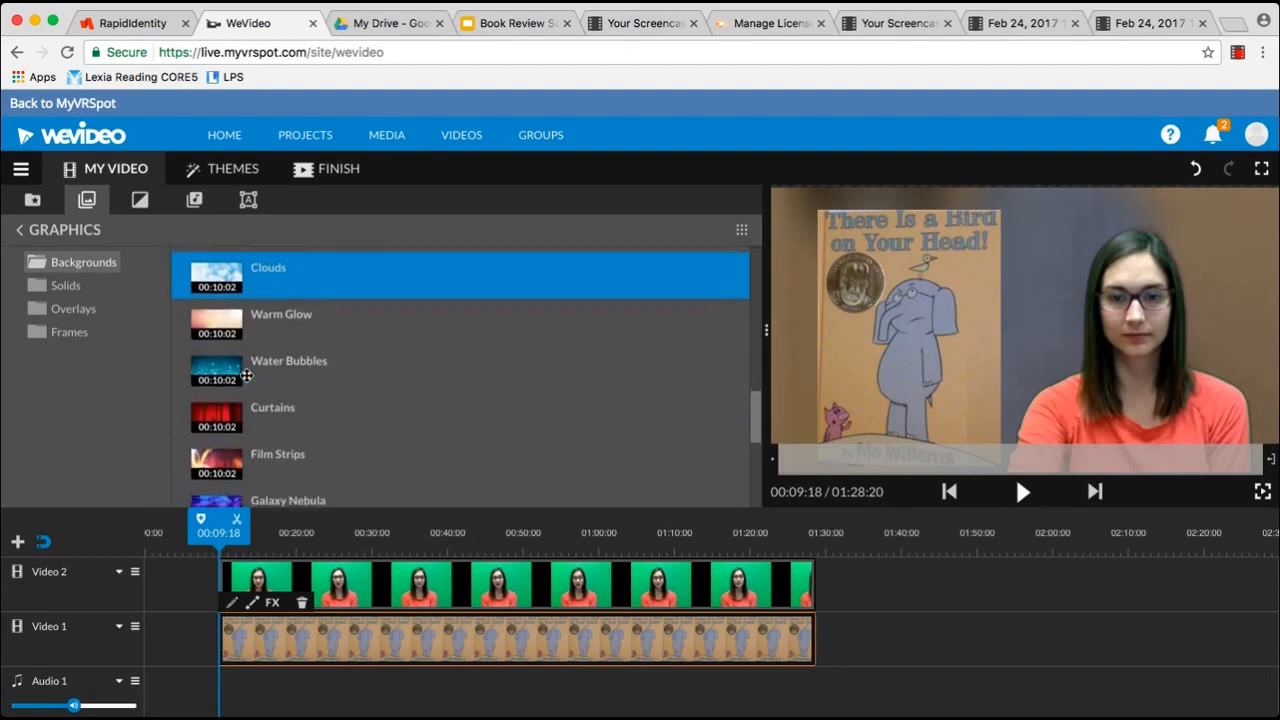
drag(213, 408, 193, 575)
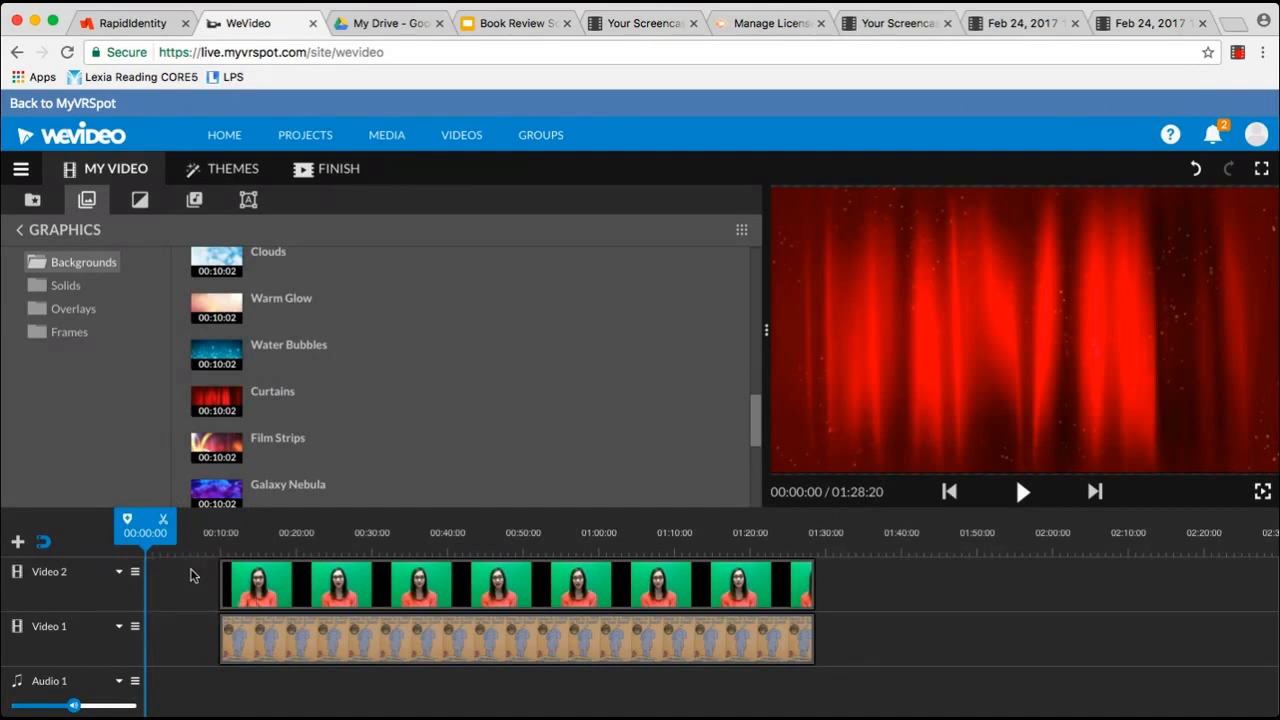
drag(218, 402, 186, 602)
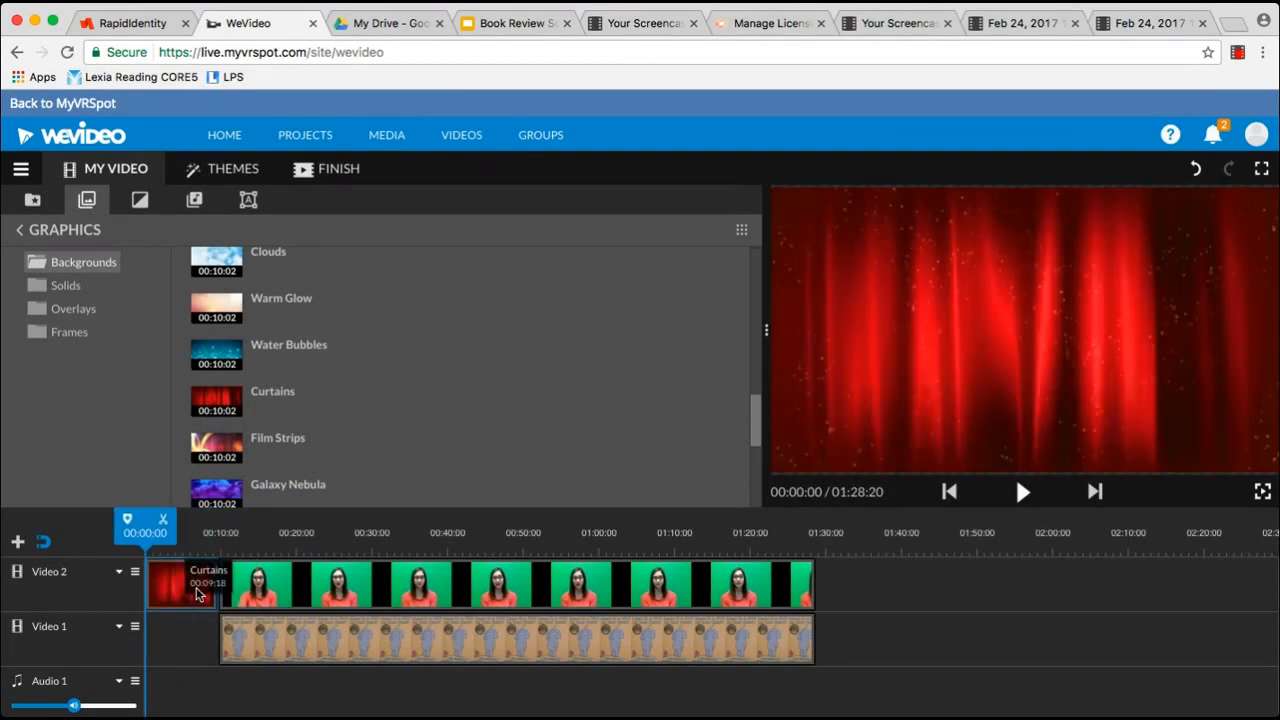
click(140, 202)
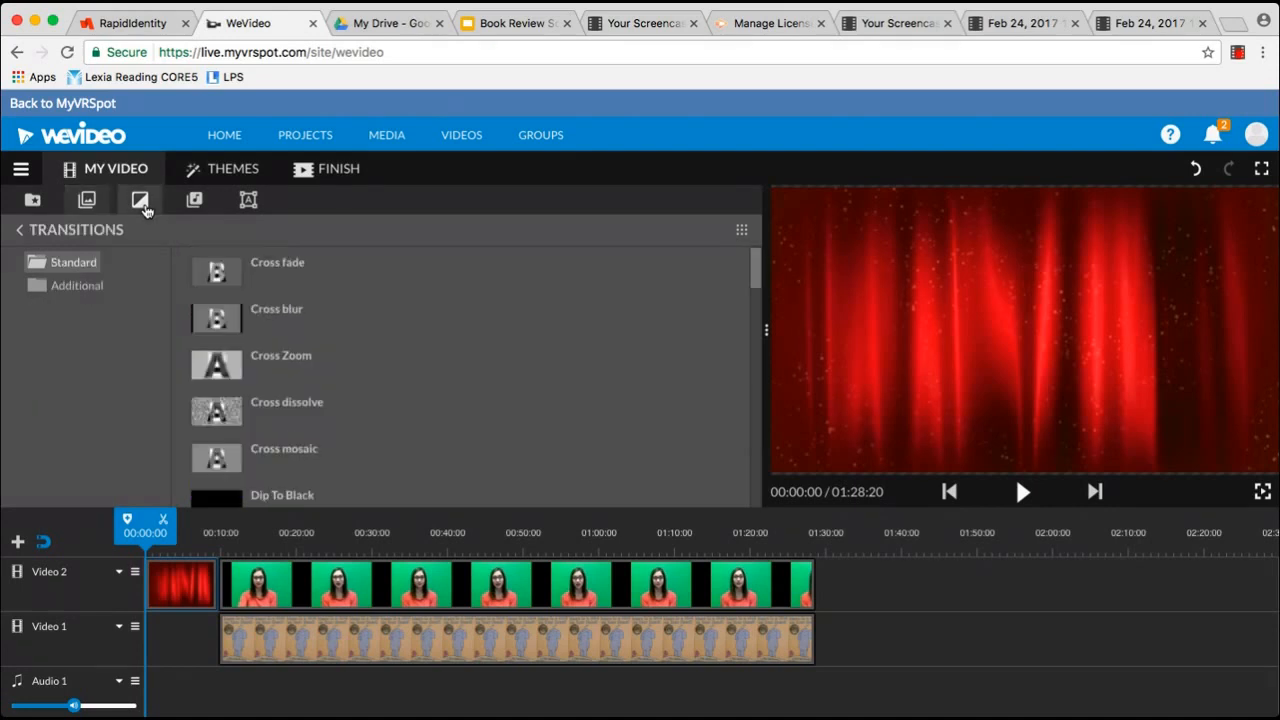
Add a plain Text title to the start of the timeline
click(250, 201)
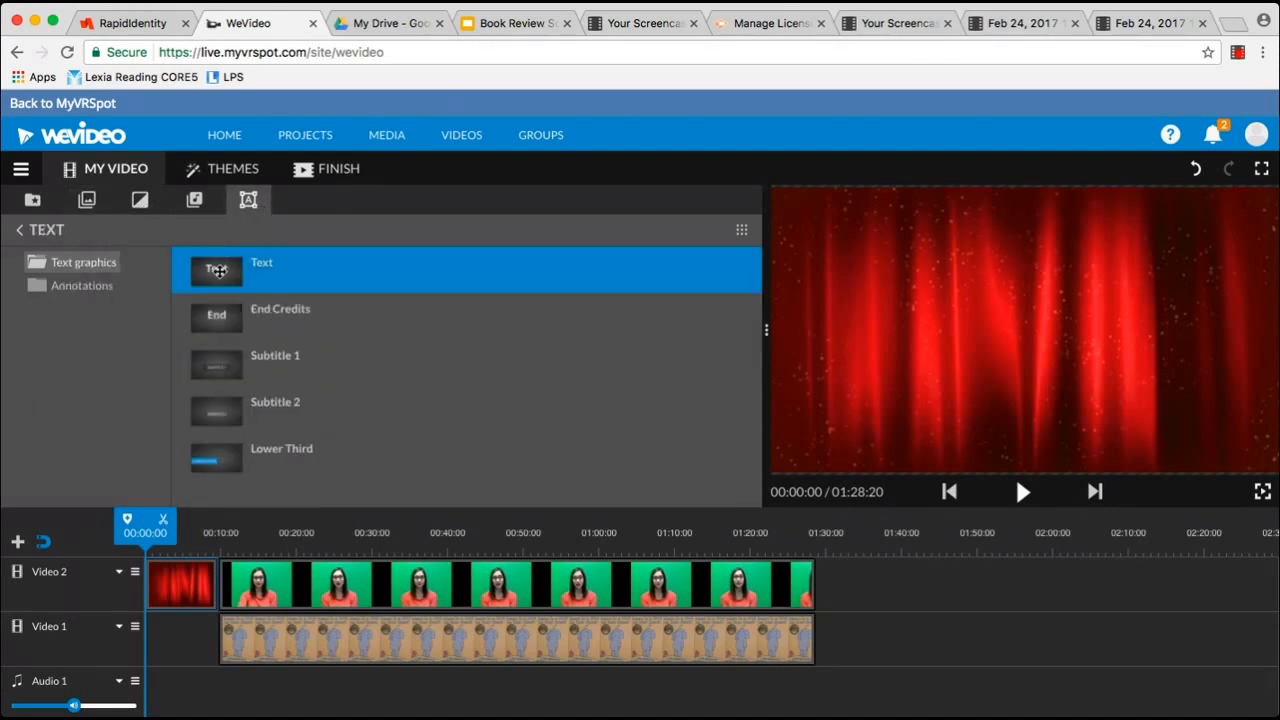
mouse_move(219, 270)
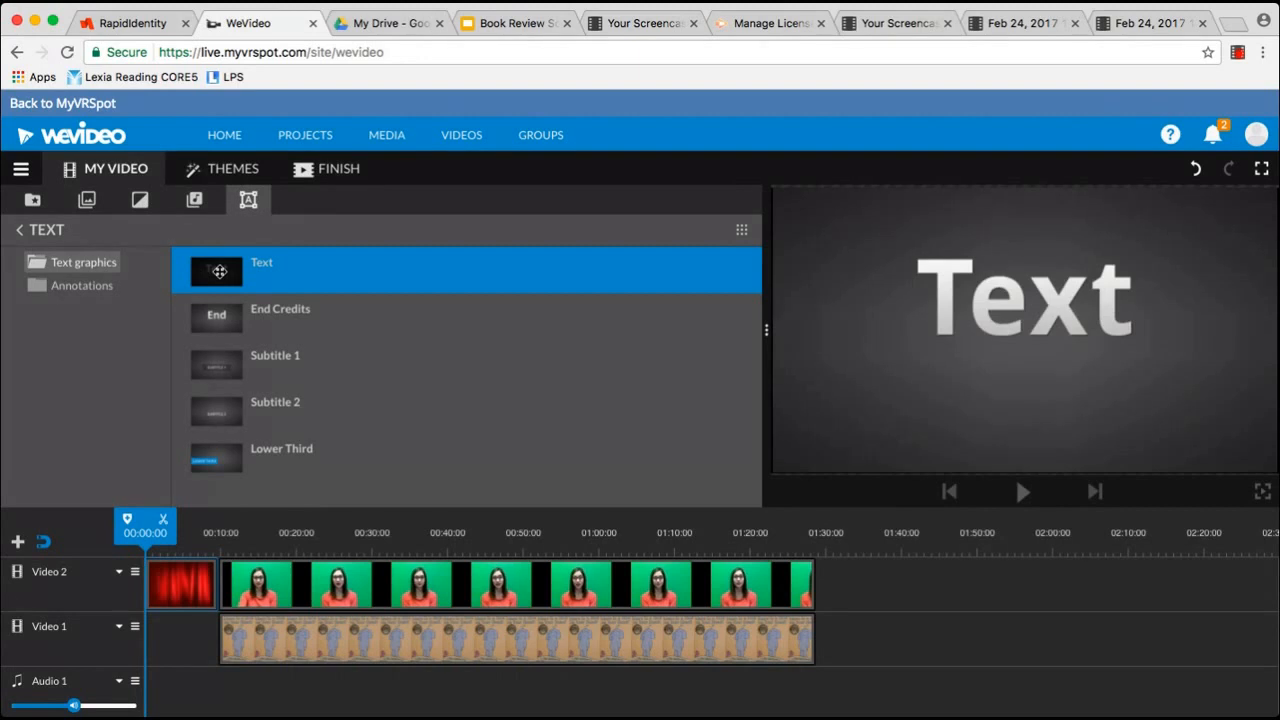
drag(219, 271, 157, 650)
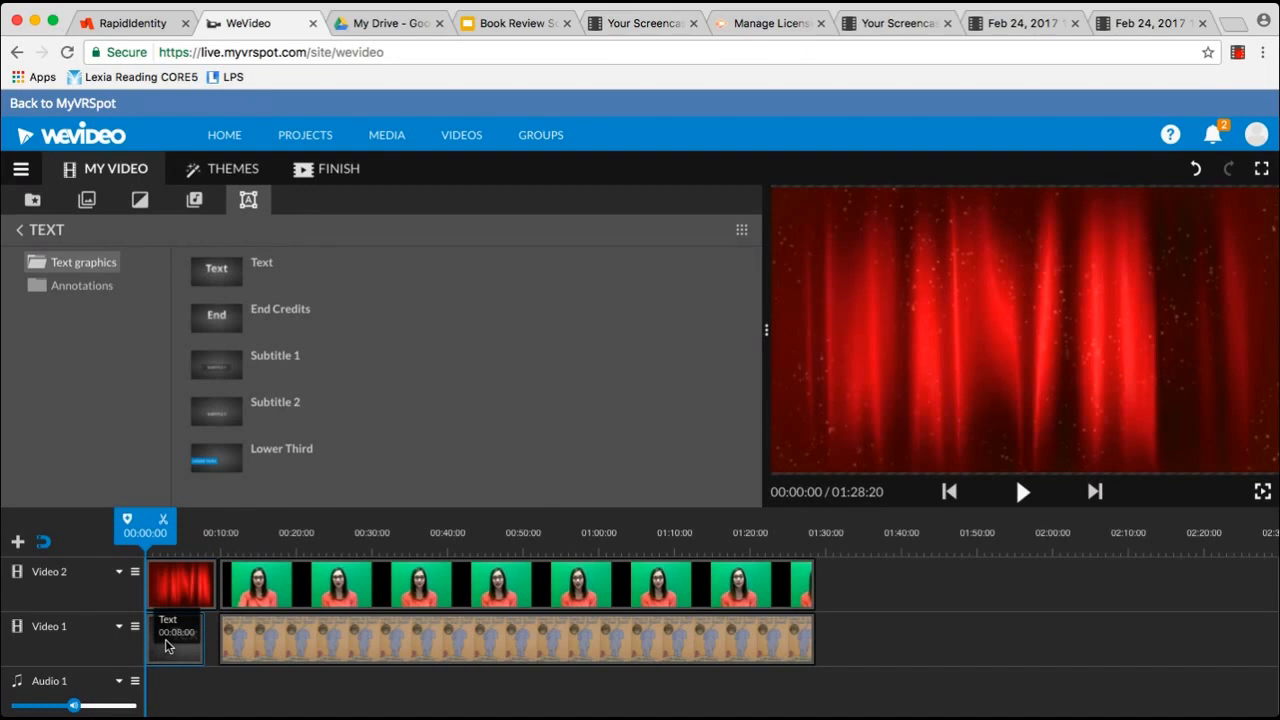
Make the title read 'There's a Bird on Your Head Book Review' plus the reviewer's name, in the sketchy font
double_click(166, 646)
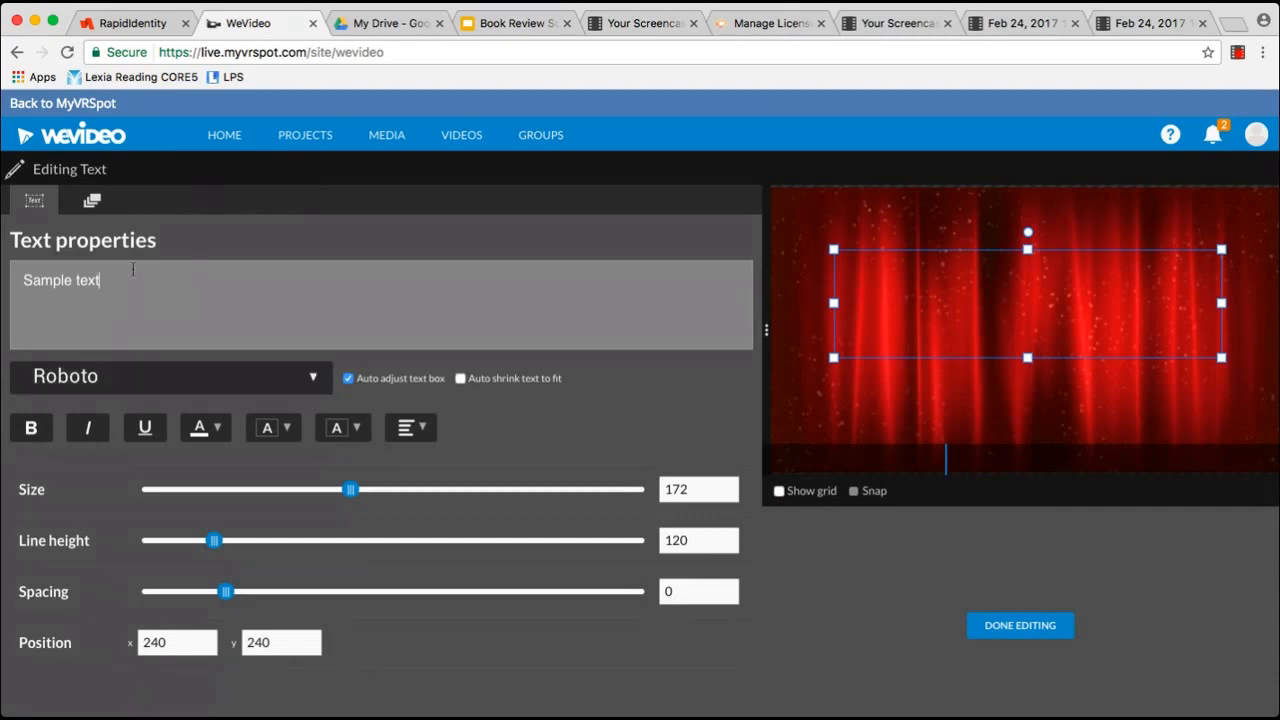
drag(131, 279, 2, 280)
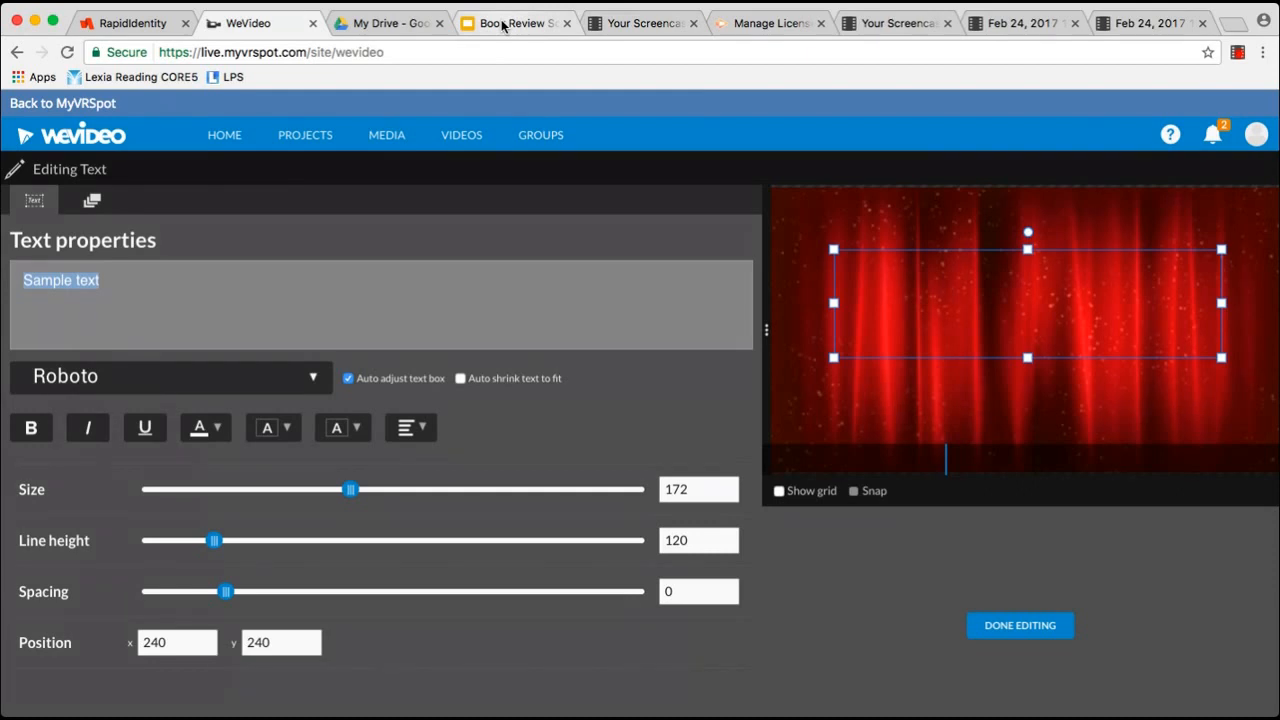
text(There's a Bi)
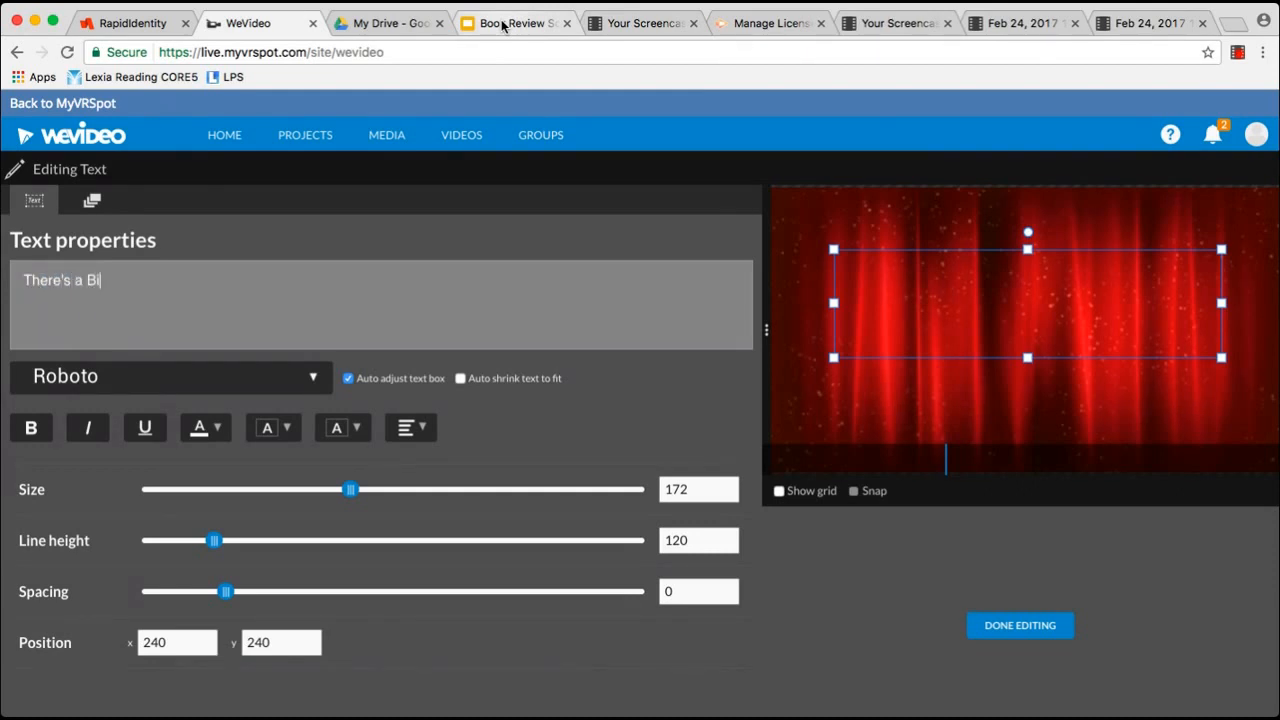
text(rd on Your Head)
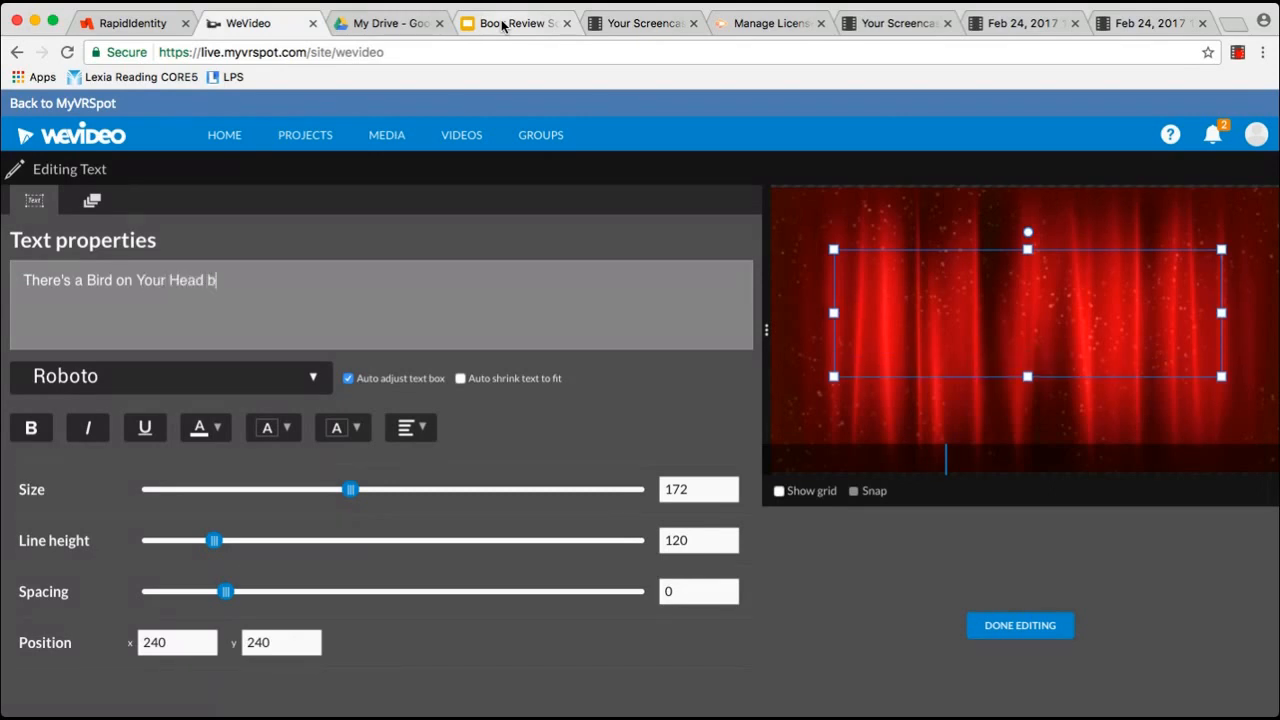
text( Book Review by Mrs)
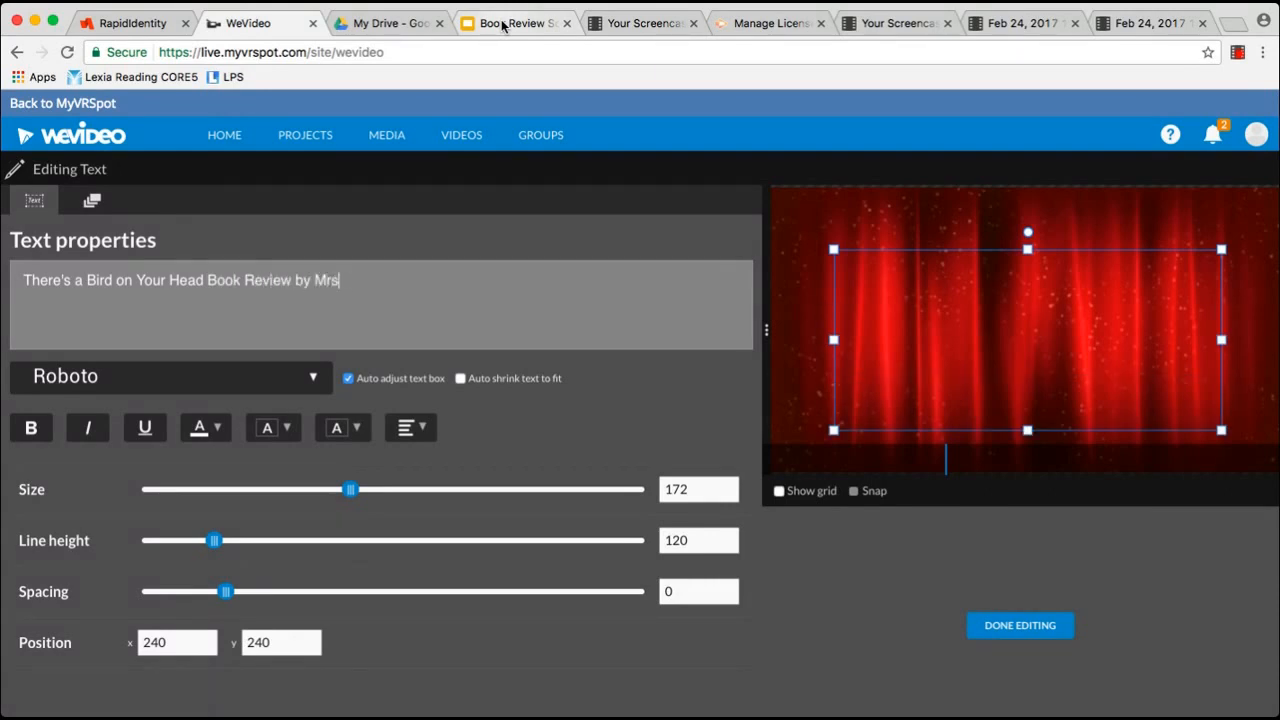
text(> Widman)
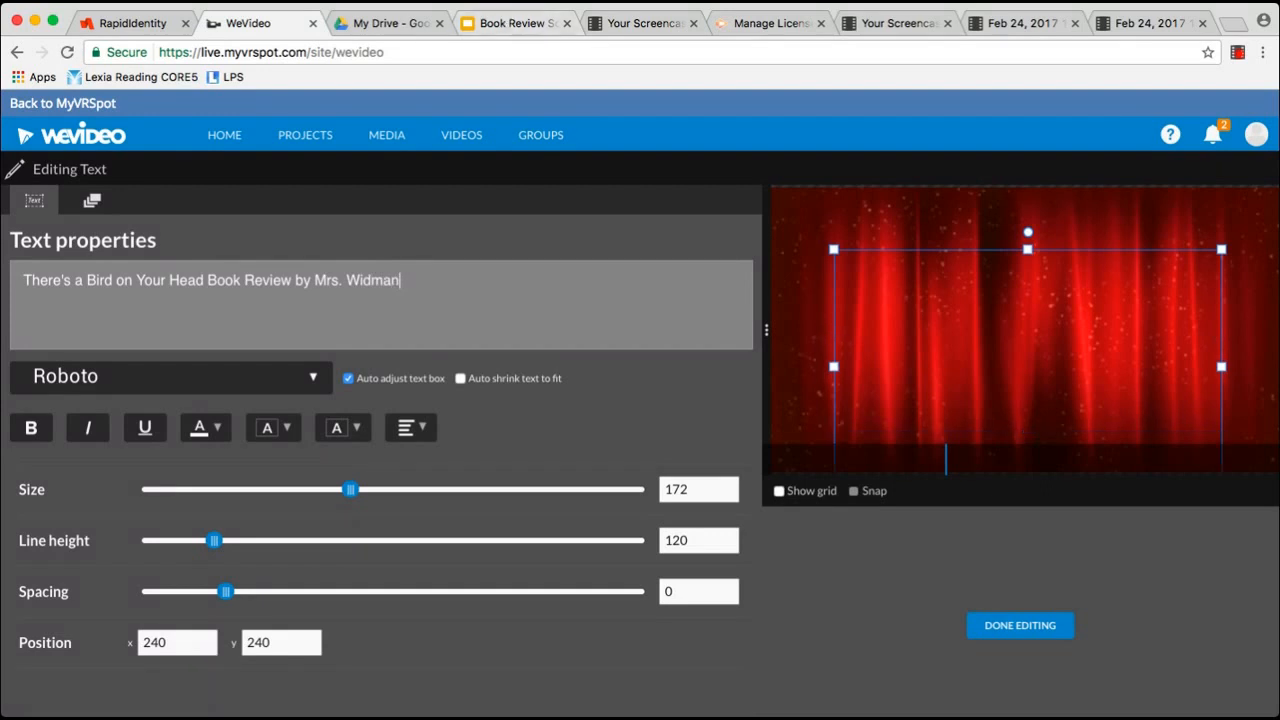
click(183, 391)
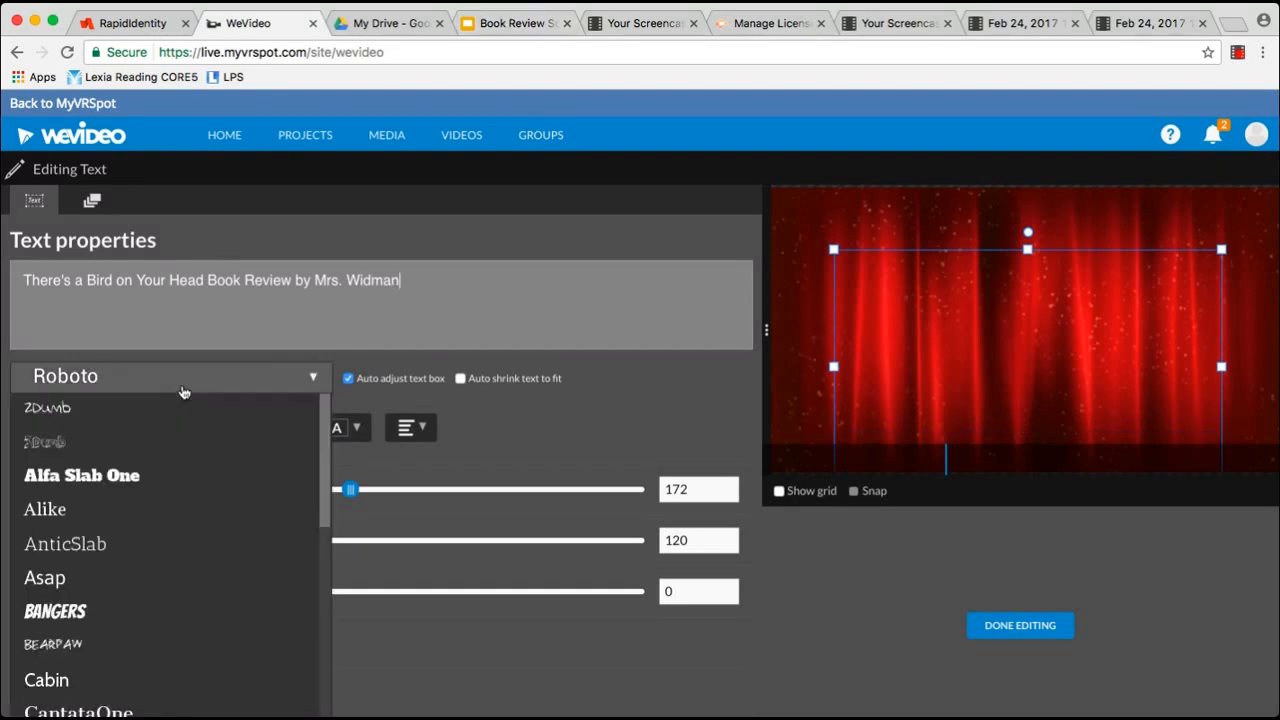
click(147, 452)
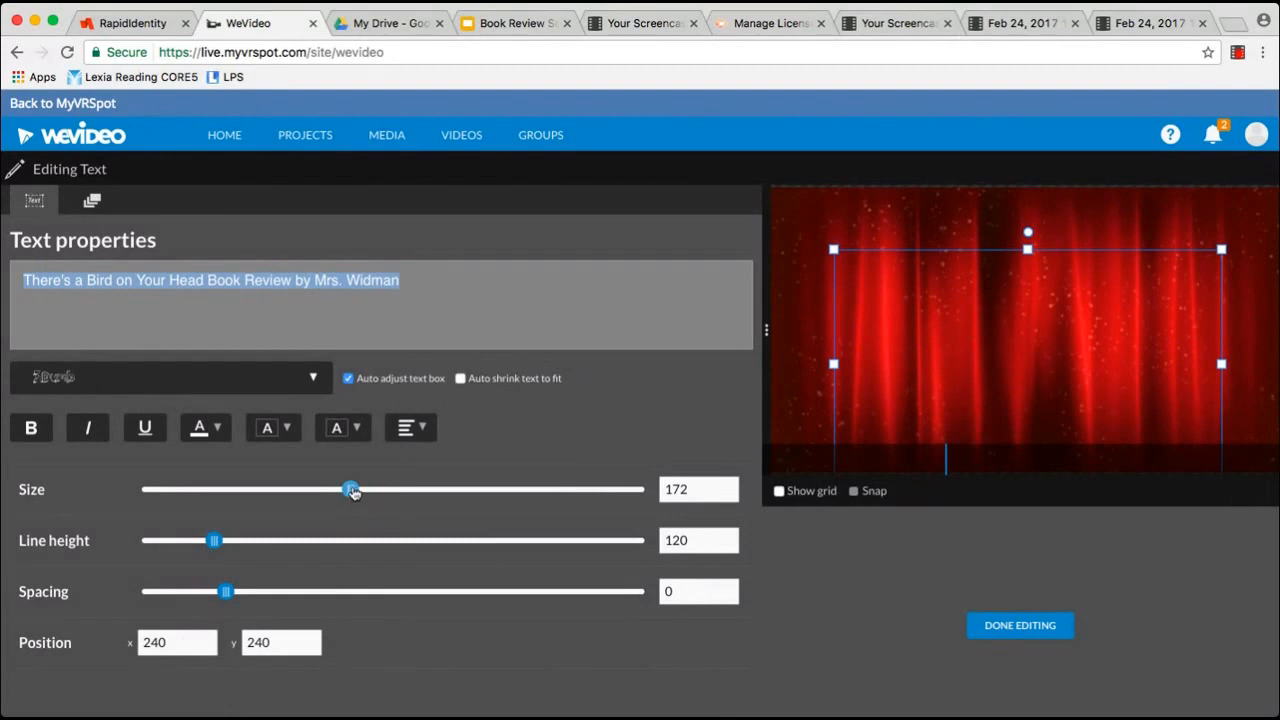
click(1018, 626)
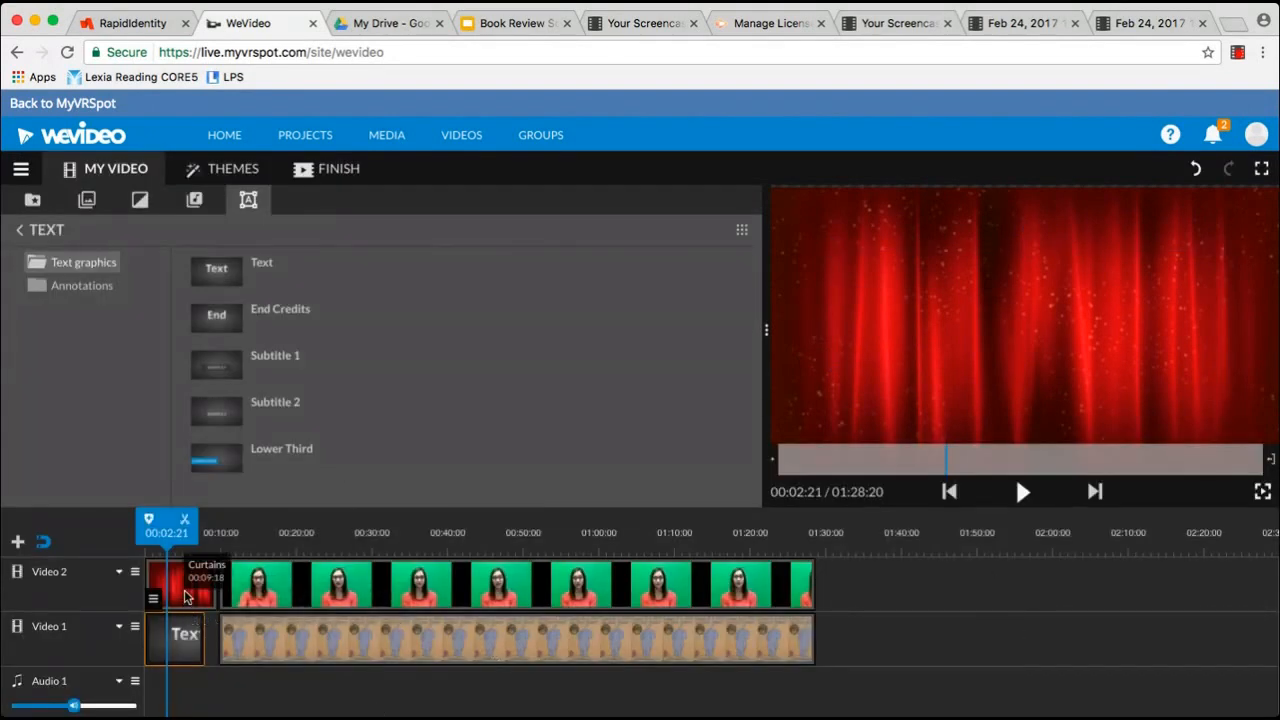
Rearrange the clips so the Curtains background sits at Video 1's start beneath the title
drag(185, 597, 868, 588)
drag(168, 648, 176, 582)
drag(860, 590, 157, 638)
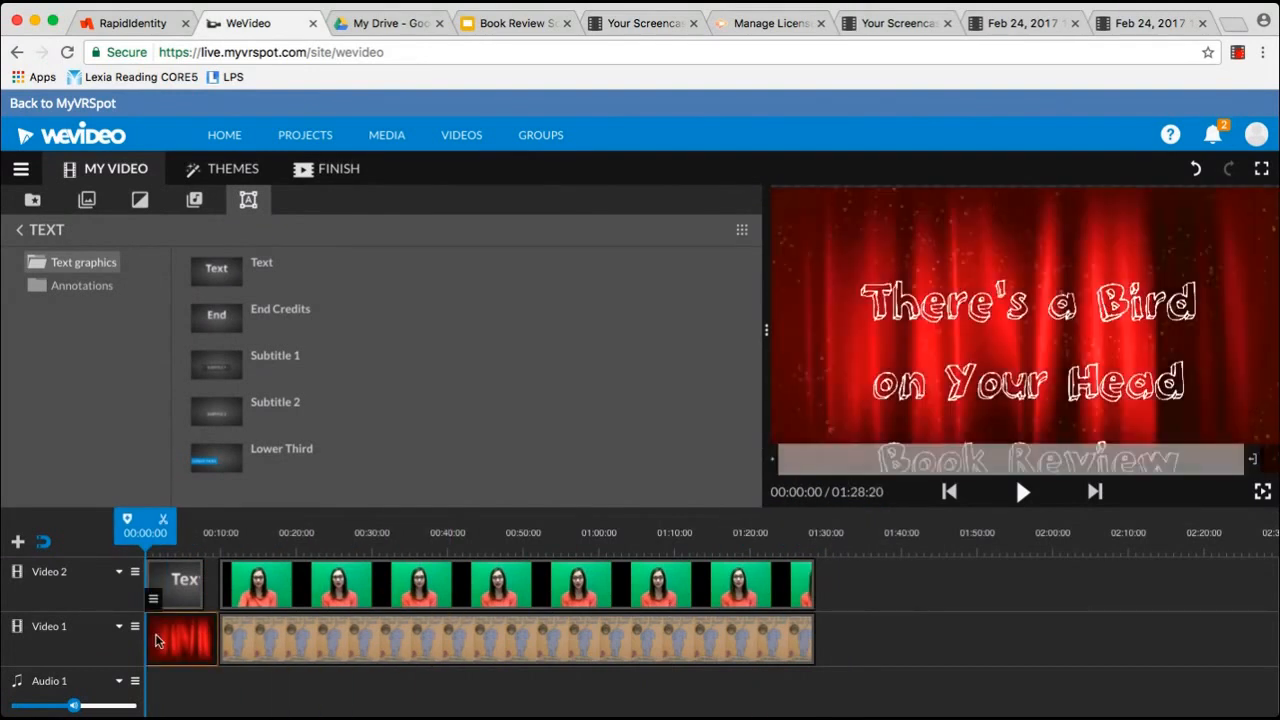
Shrink the title text to size 112 so it fits the frame
click(175, 583)
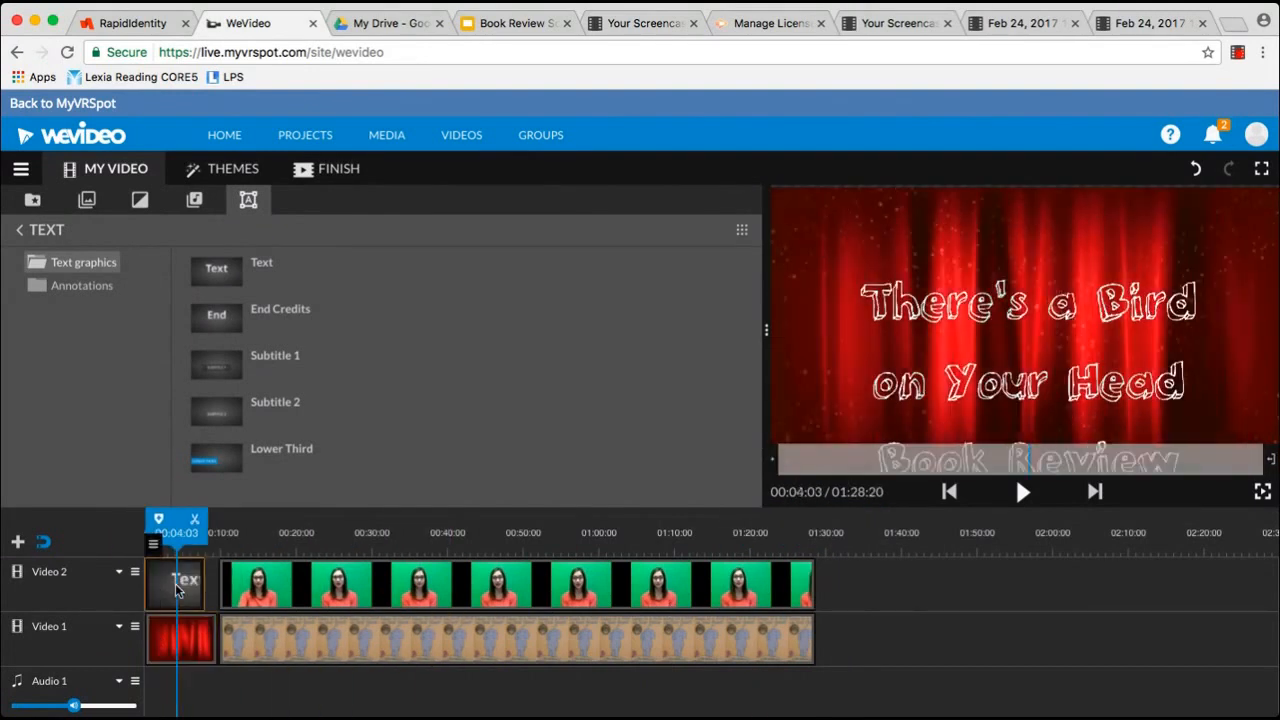
double_click(175, 585)
drag(349, 490, 274, 492)
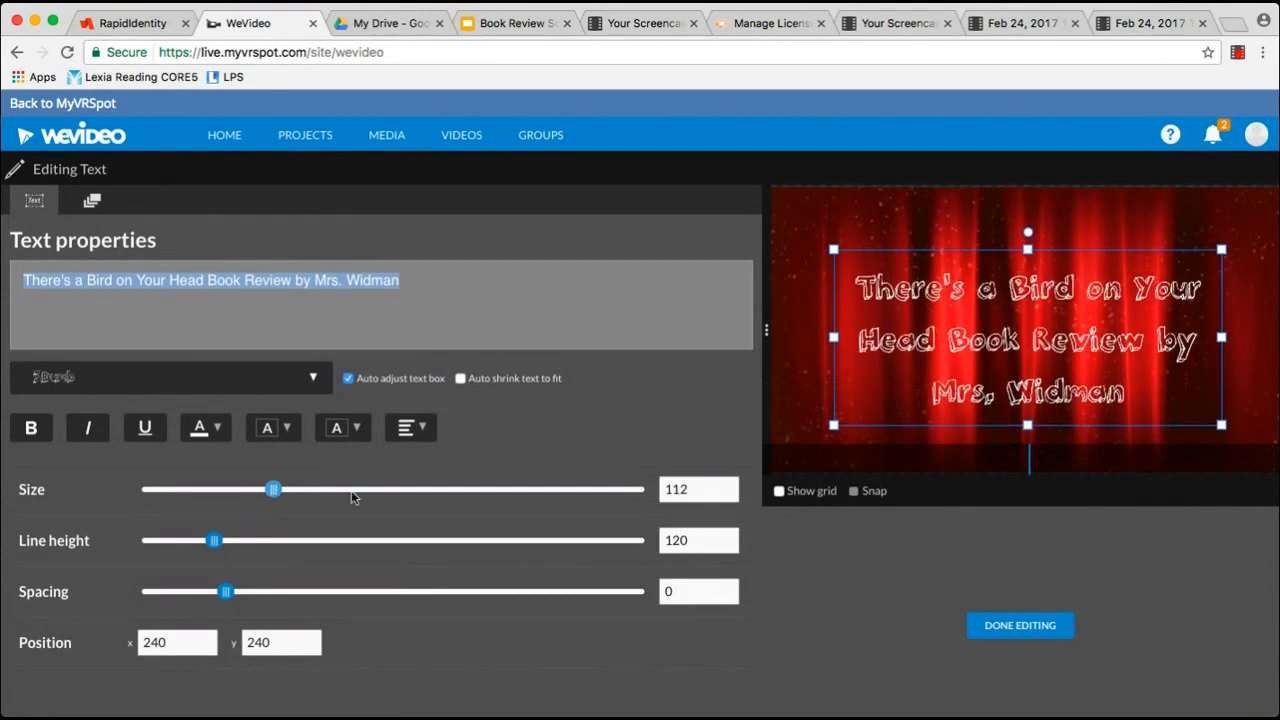
click(1019, 638)
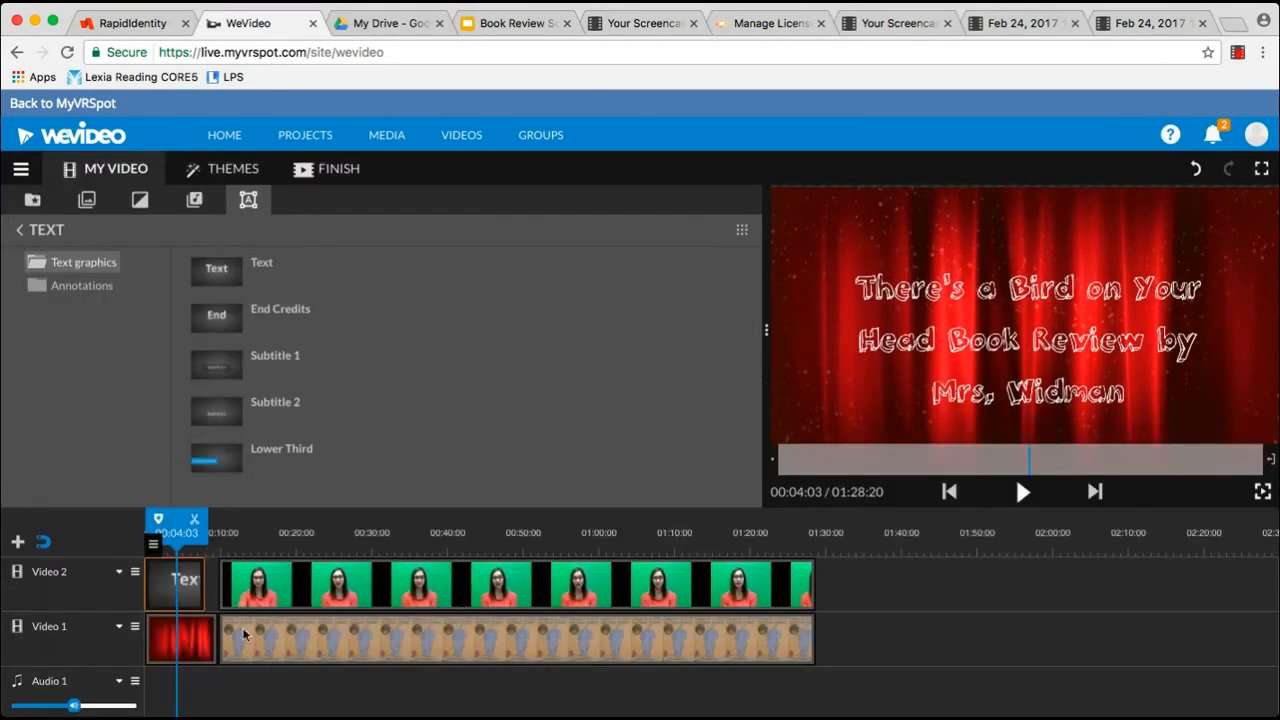
Stretch the title to the Curtains clip's length and play the opening from 00:00 to check it
mouse_move(201, 594)
mouse_down()
mouse_move(213, 591)
mouse_move(170, 590)
mouse_move(214, 584)
mouse_up()
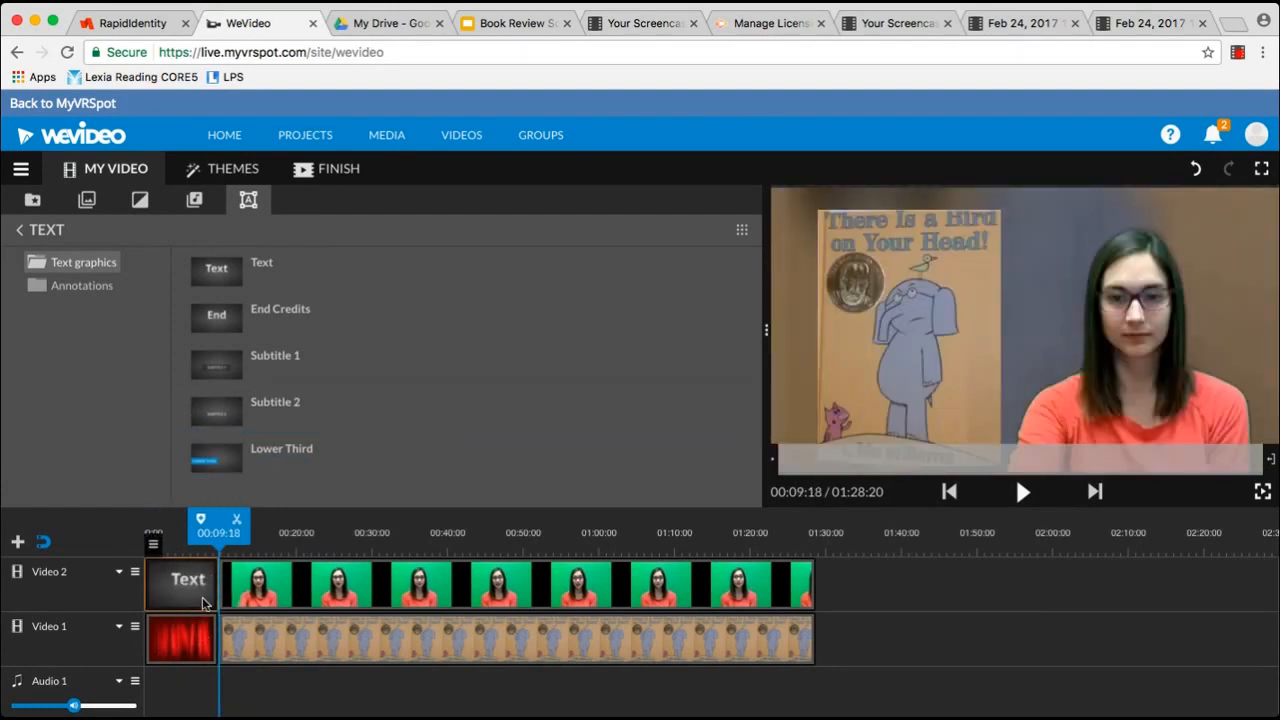
drag(232, 537, 159, 537)
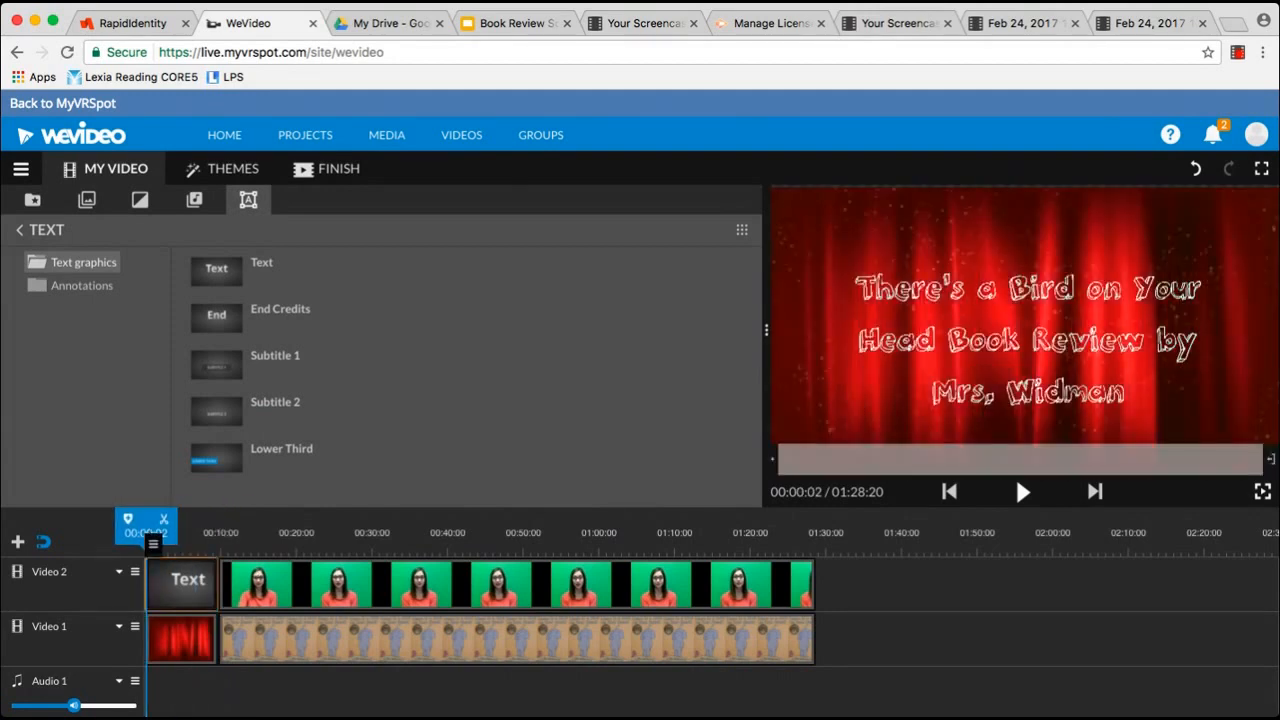
click(1022, 494)
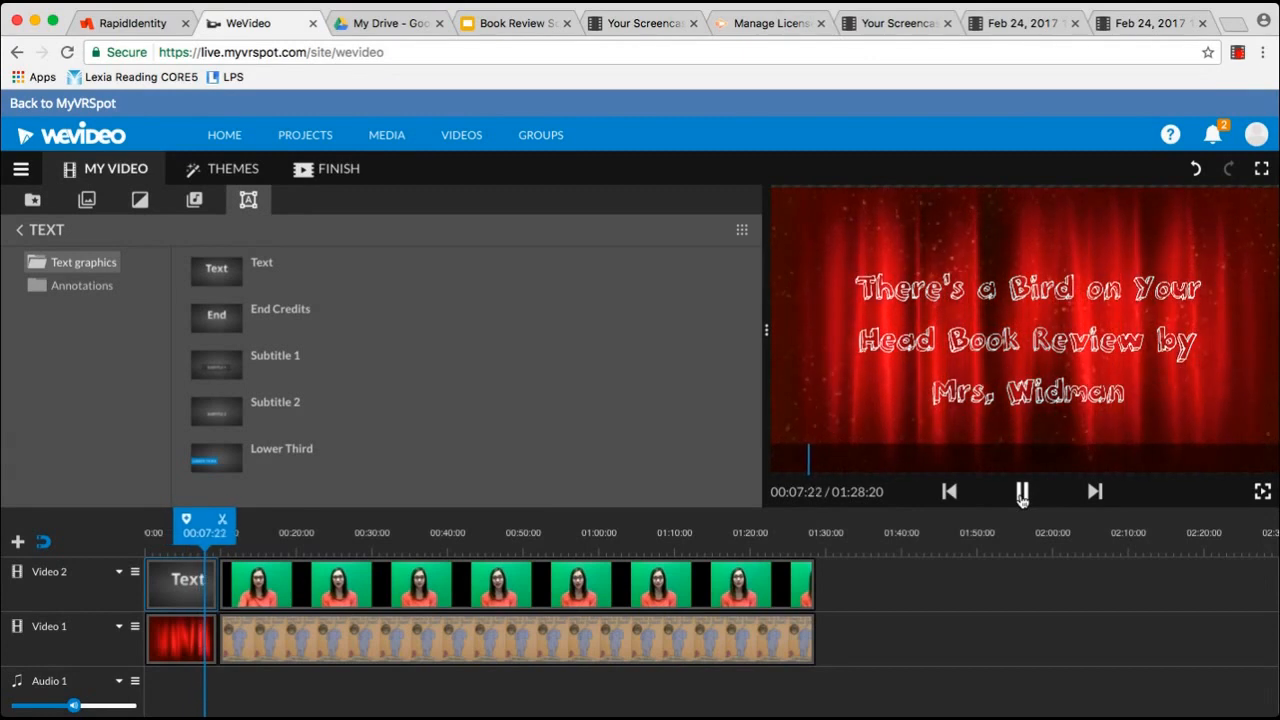
click(1021, 493)
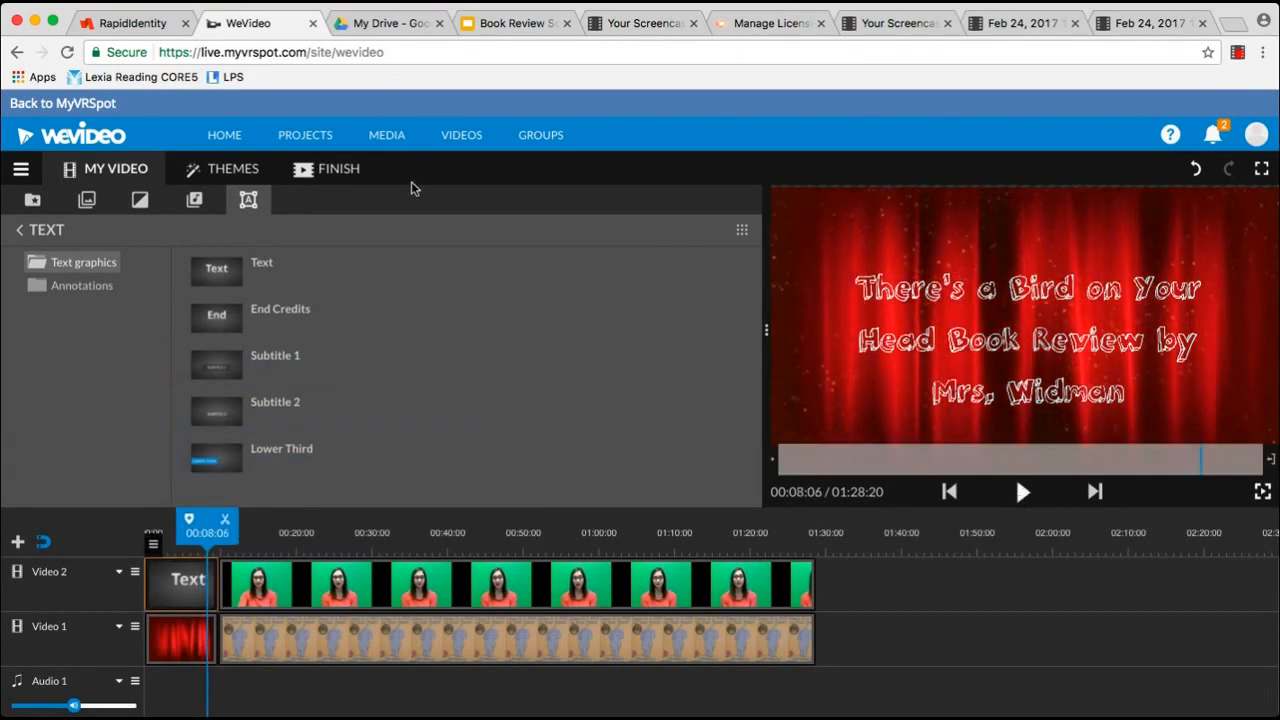
click(88, 201)
Add the Curtains background after the last clip on Video 1
scroll(310, 430, down, 5)
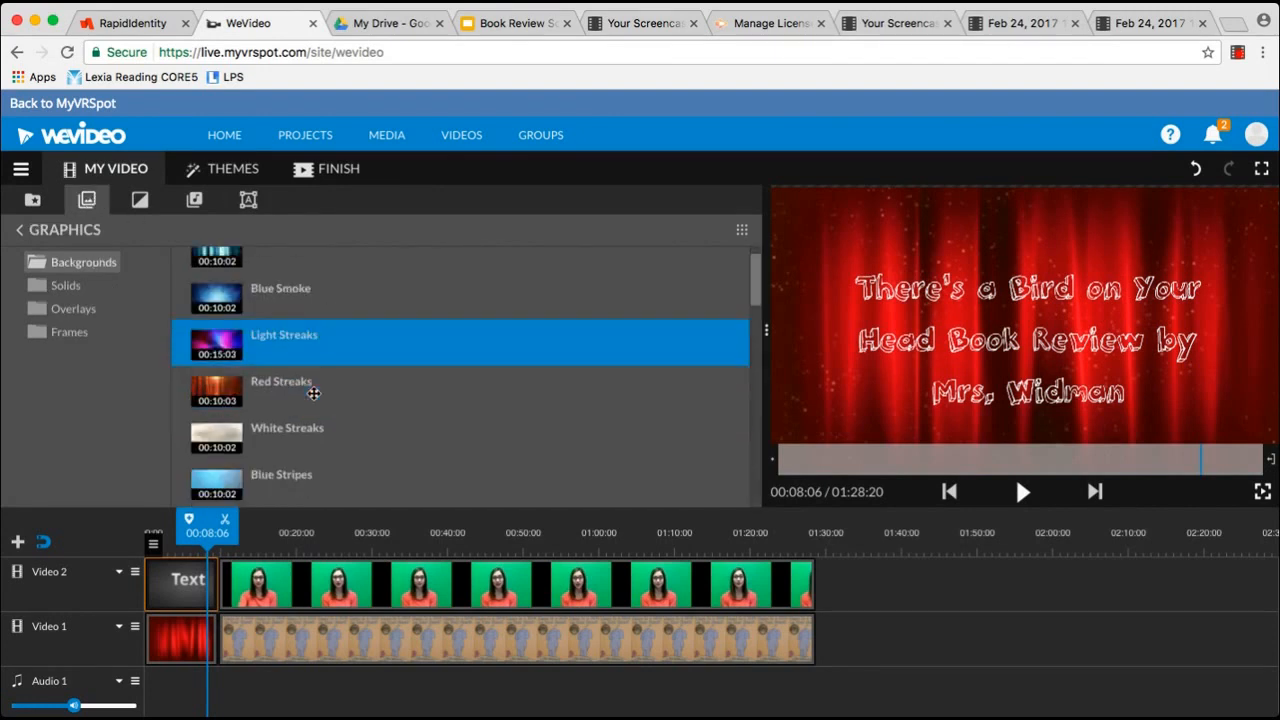
scroll(313, 394, up, 6)
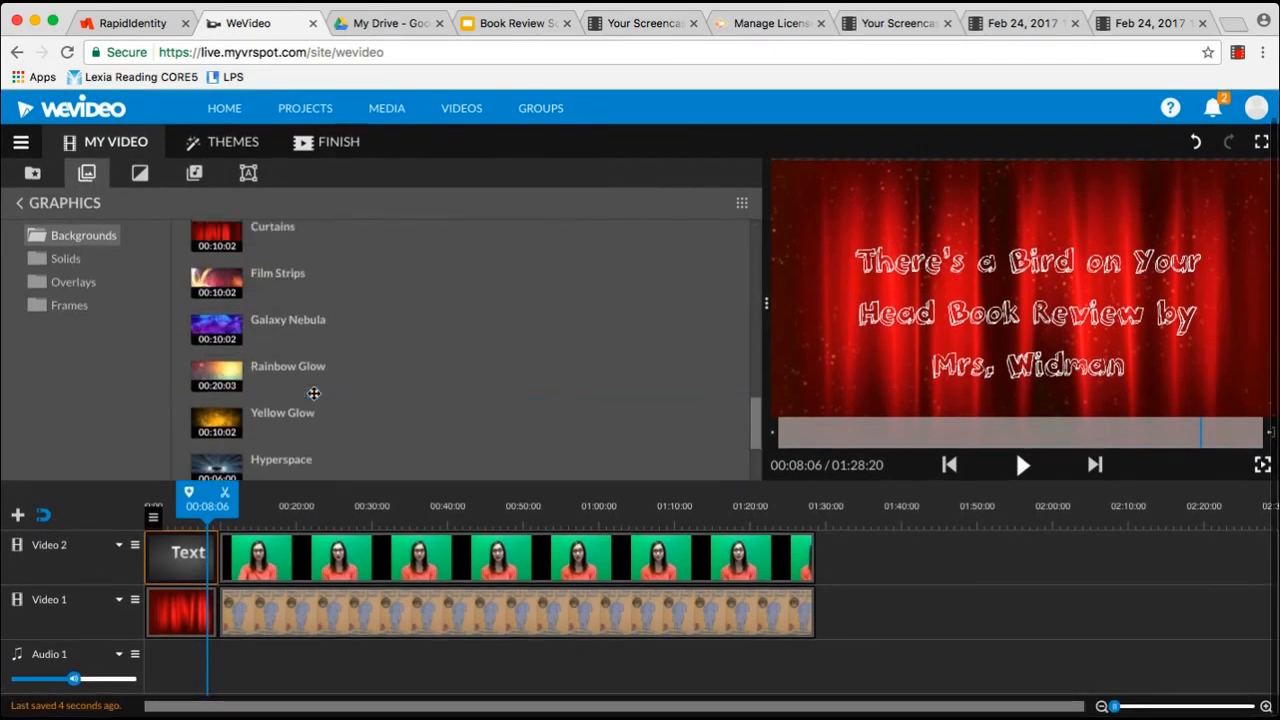
drag(217, 268, 906, 600)
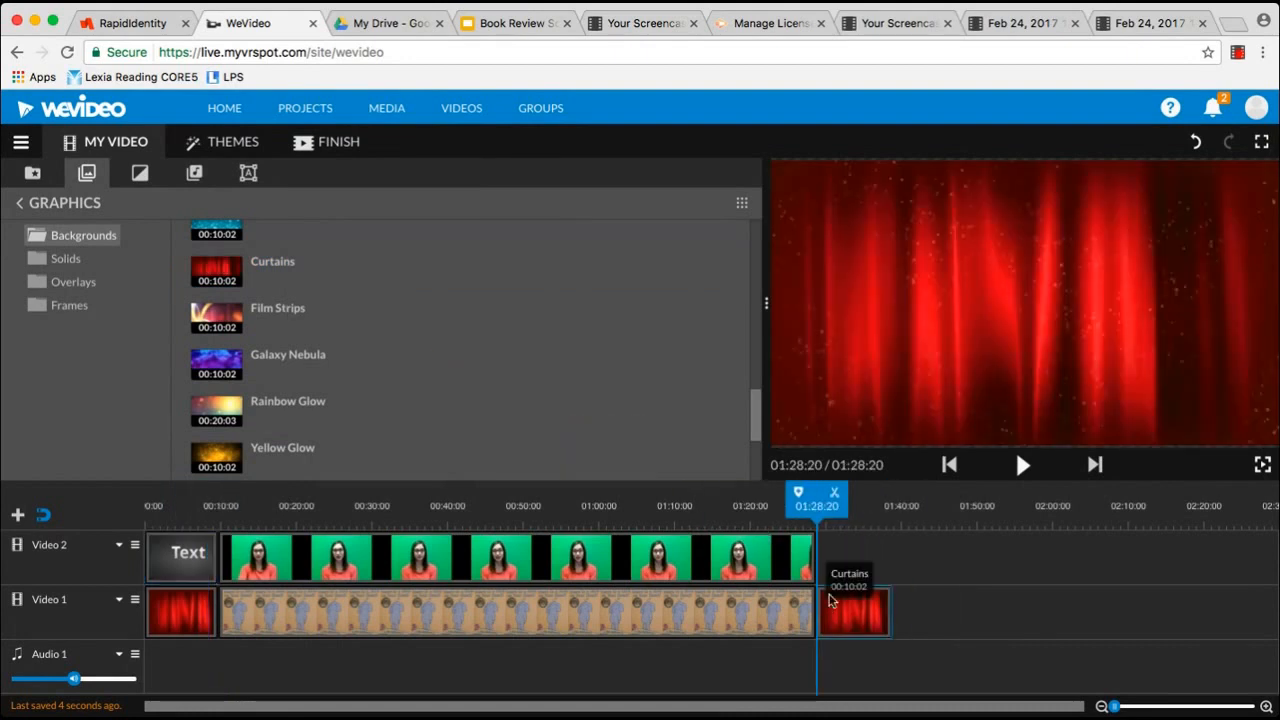
scroll(331, 354, down, 6)
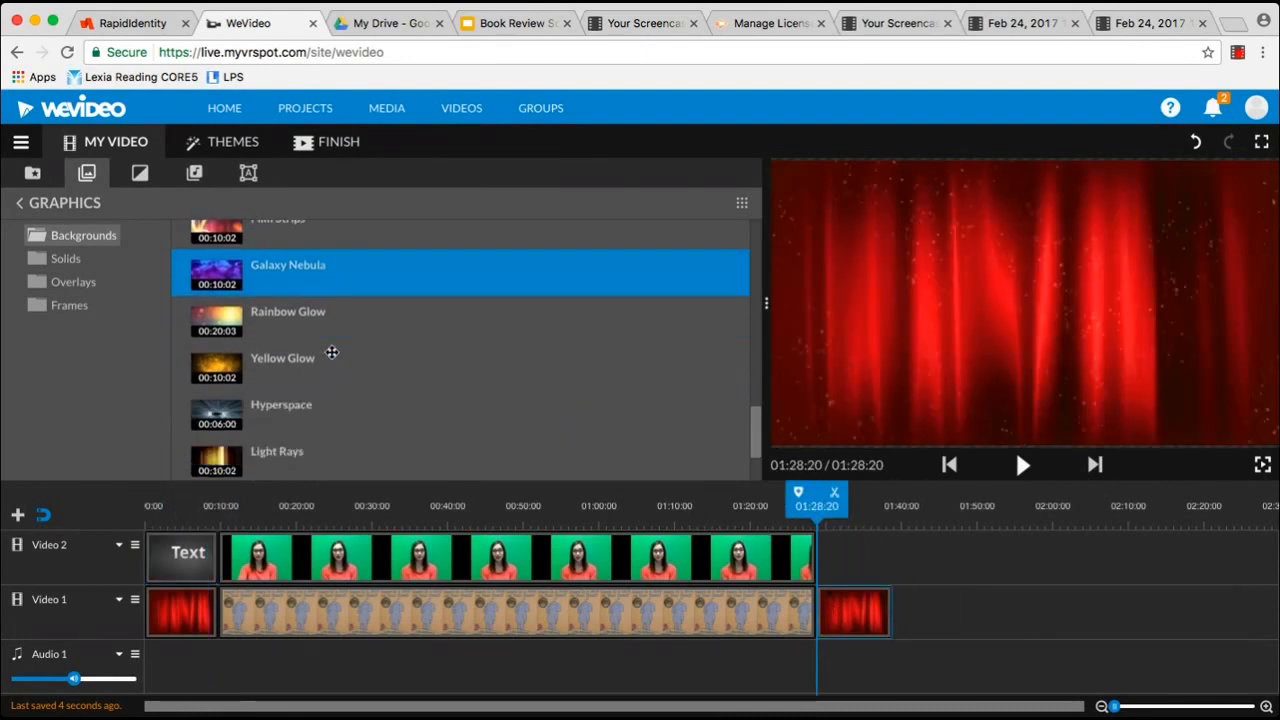
scroll(331, 352, up, 2)
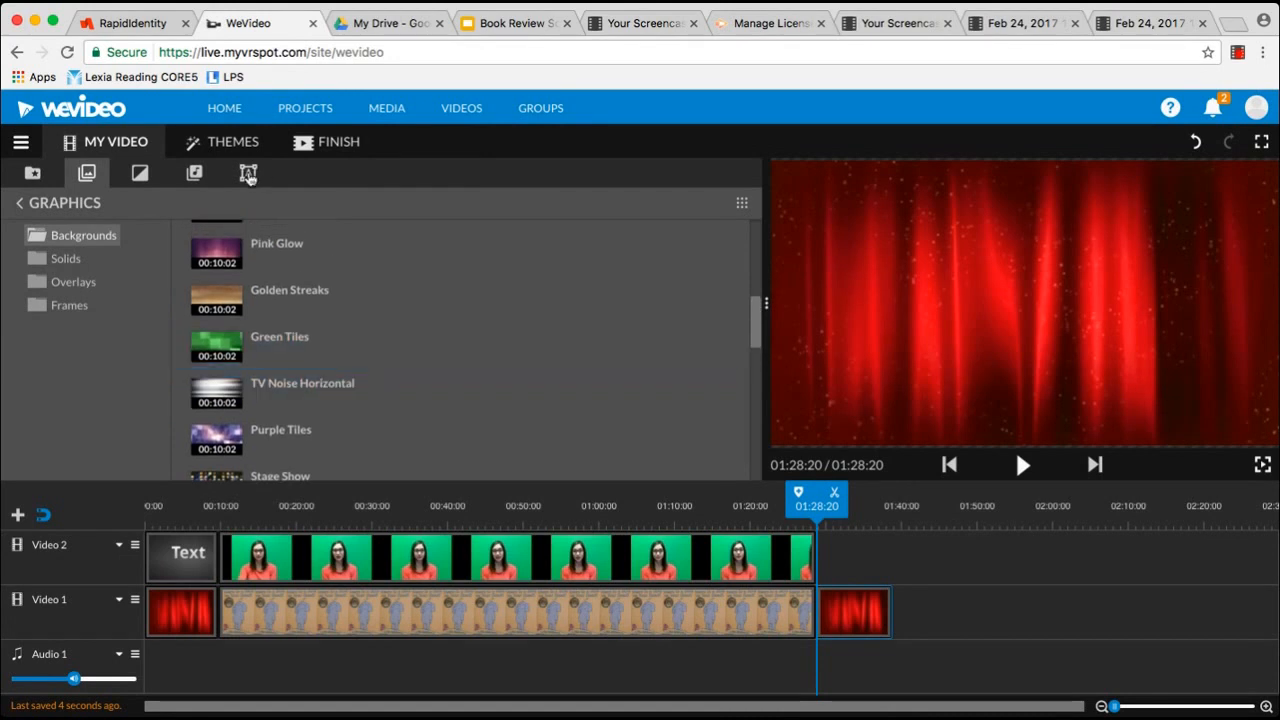
Place a Text title above the ending curtain reading 'Now go check it out!'
click(248, 173)
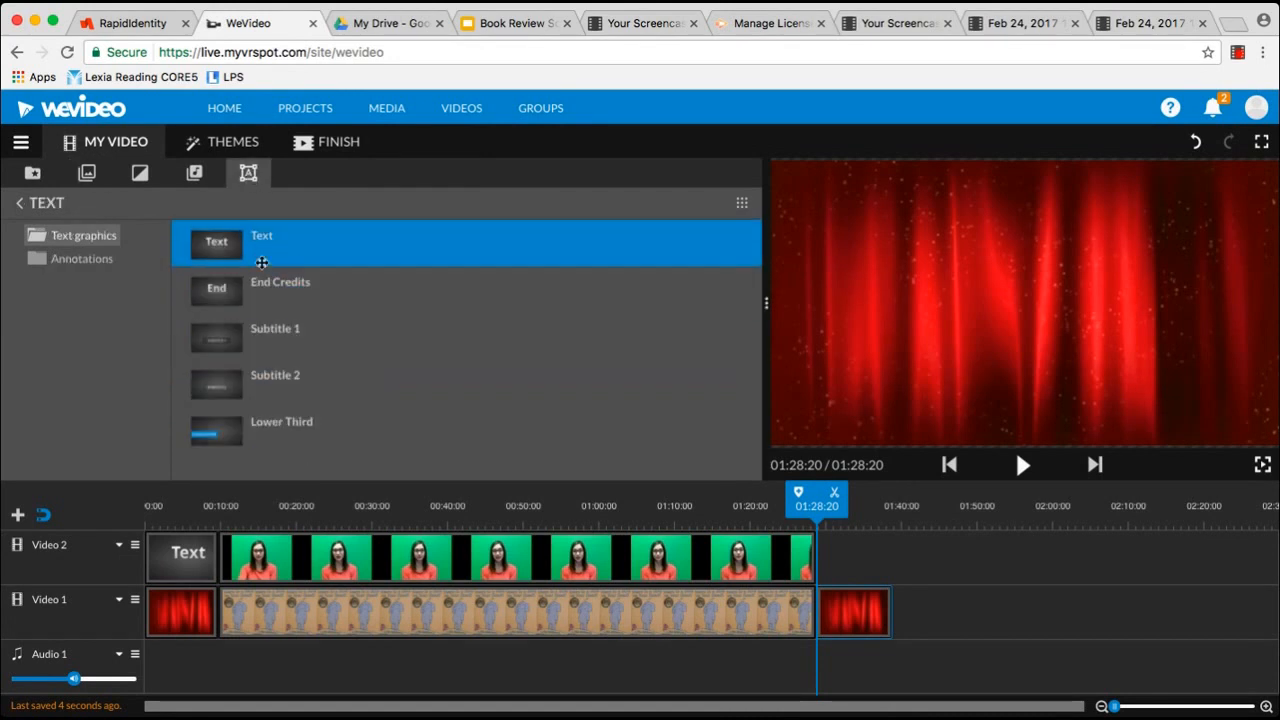
drag(261, 254, 835, 543)
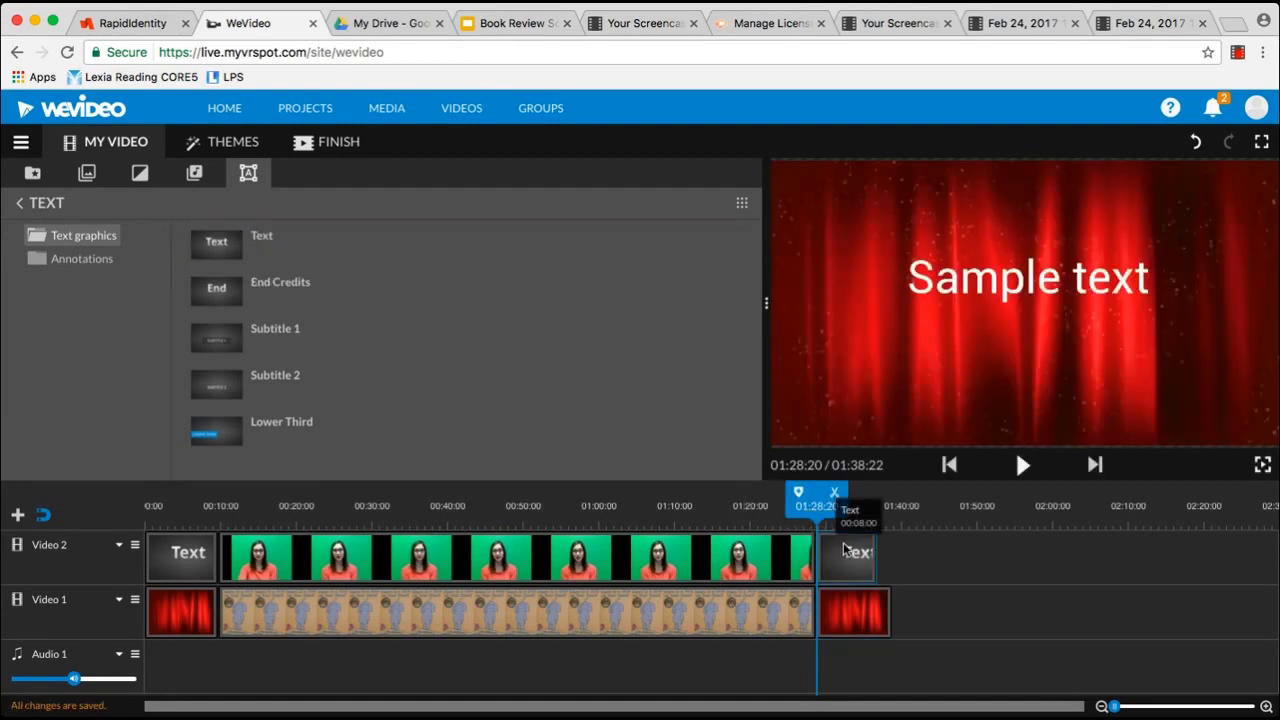
double_click(844, 545)
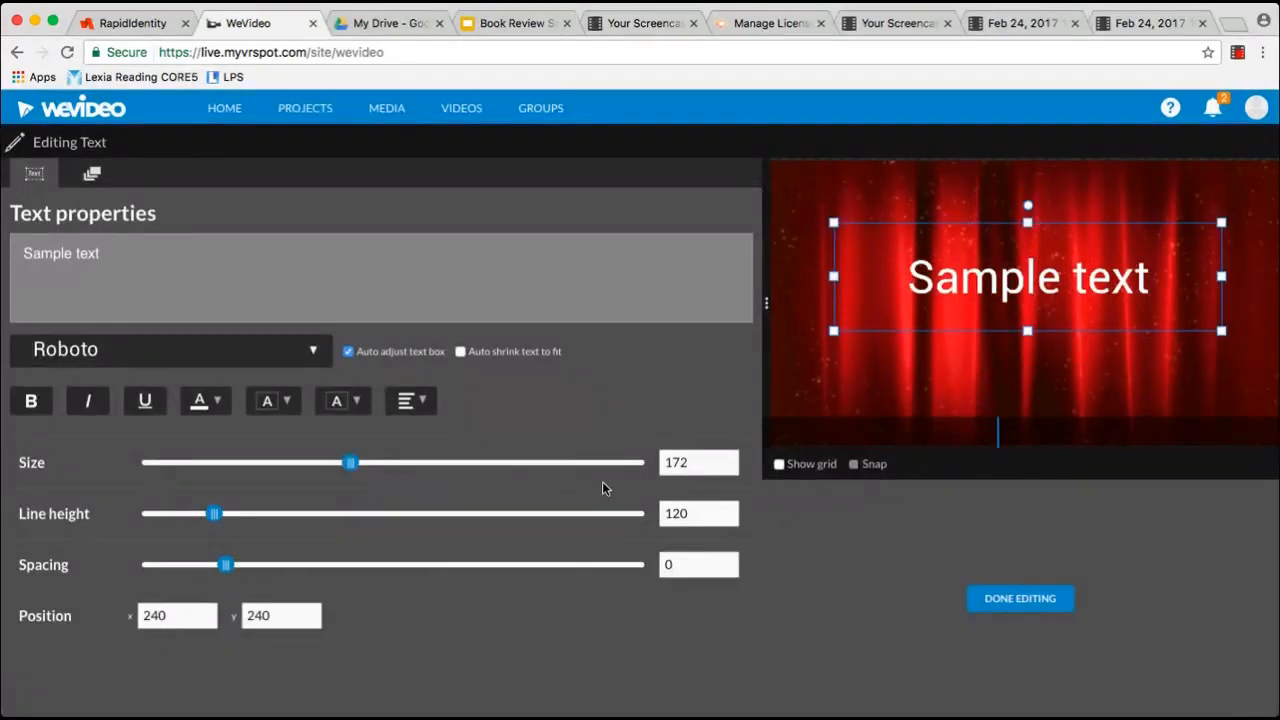
drag(139, 265, 5, 253)
text(Now go check i)
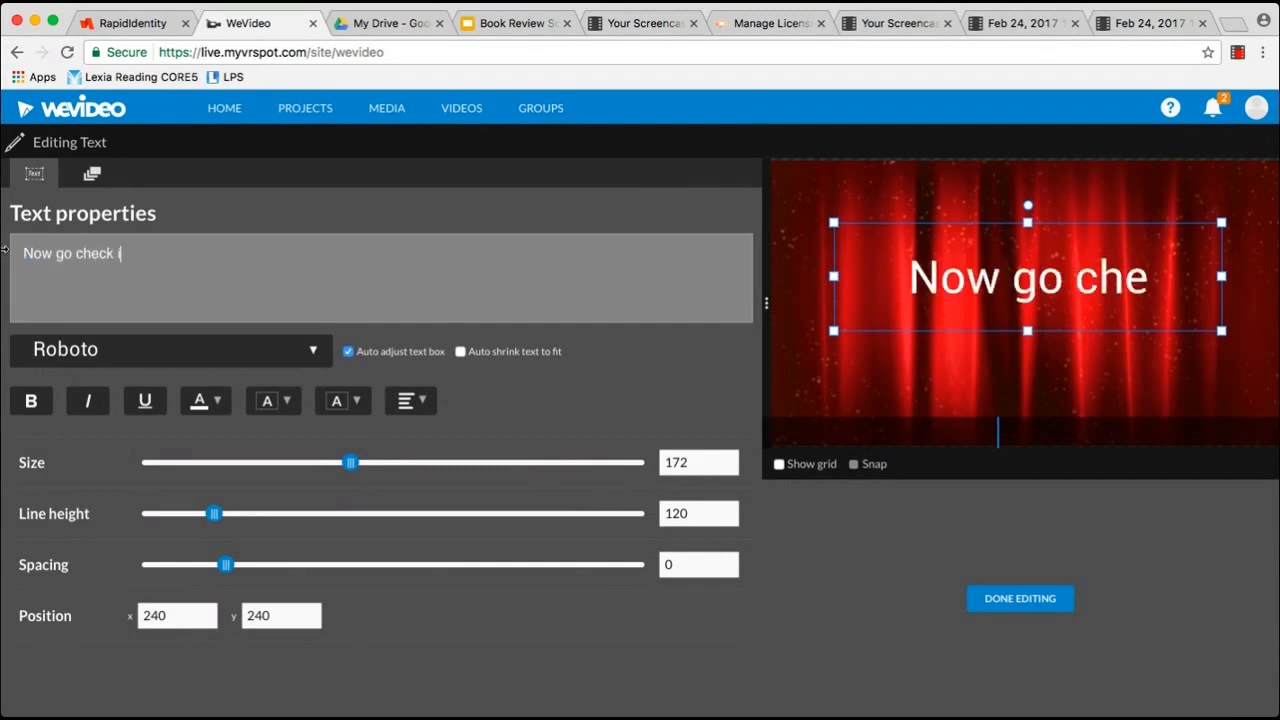
text(t out!)
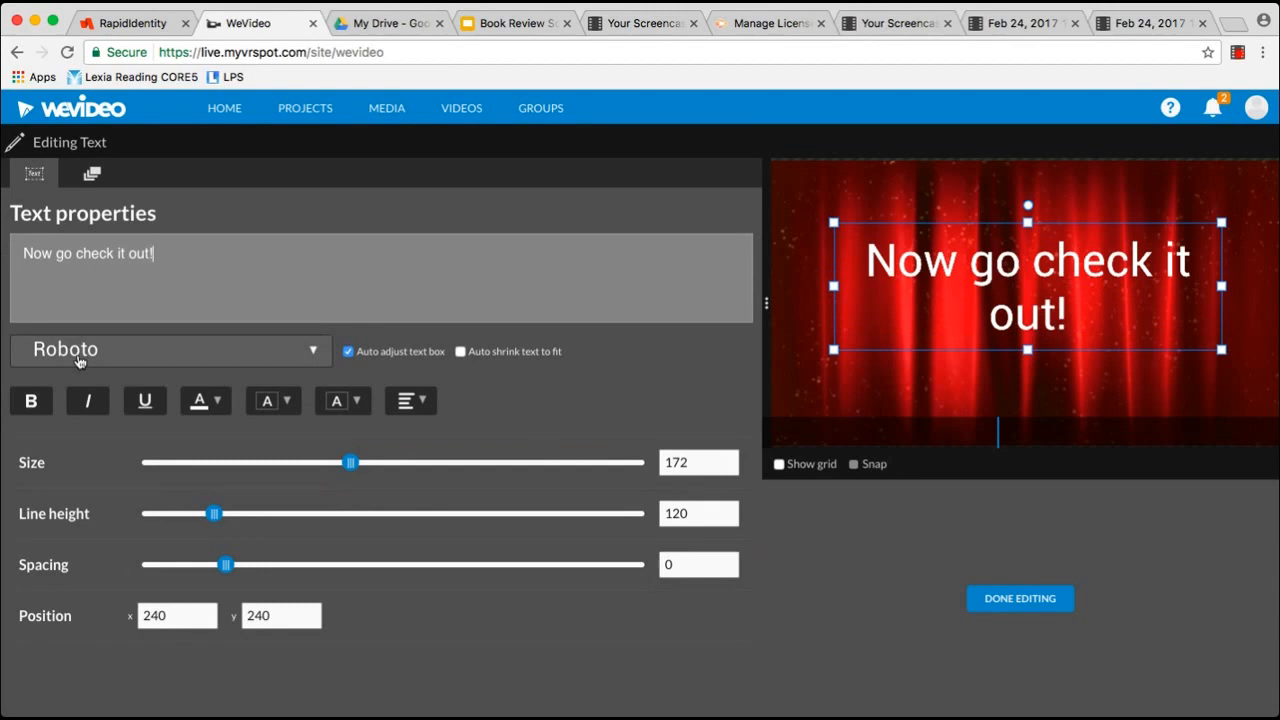
Set the ending text to the sketchy font and extend it to match the curtain clip
click(79, 360)
click(78, 414)
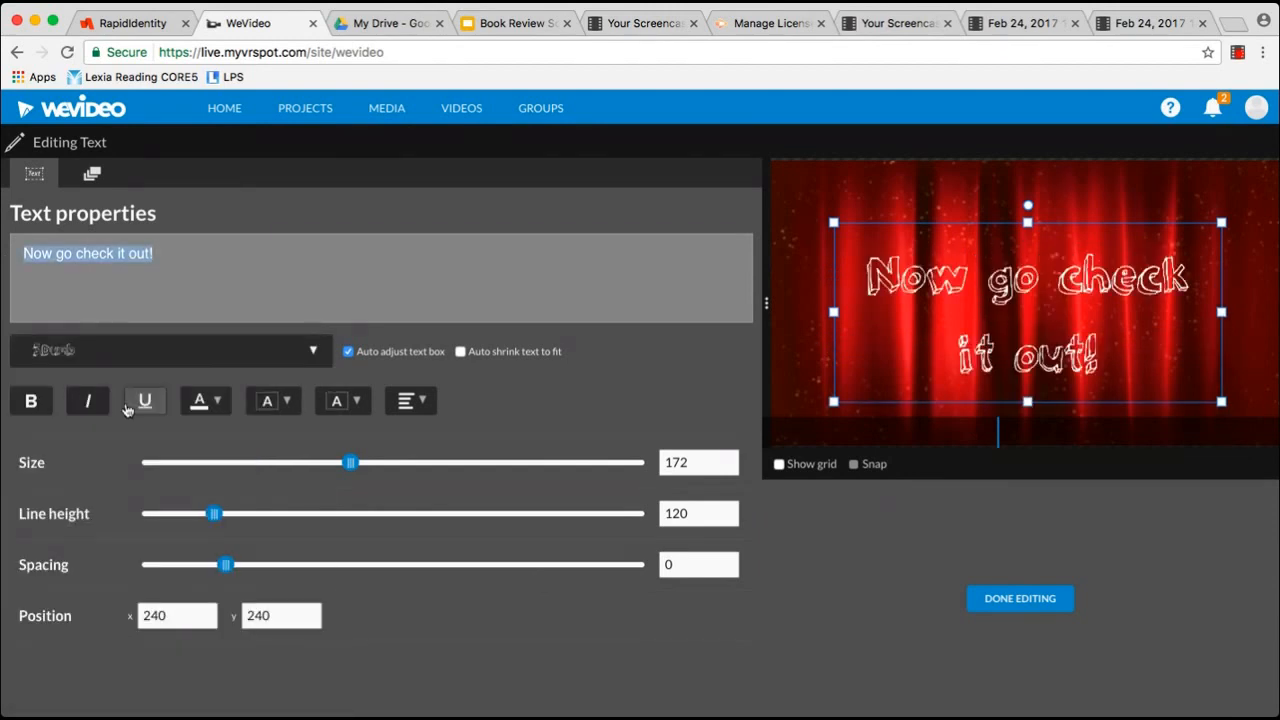
click(1006, 600)
drag(876, 557, 890, 557)
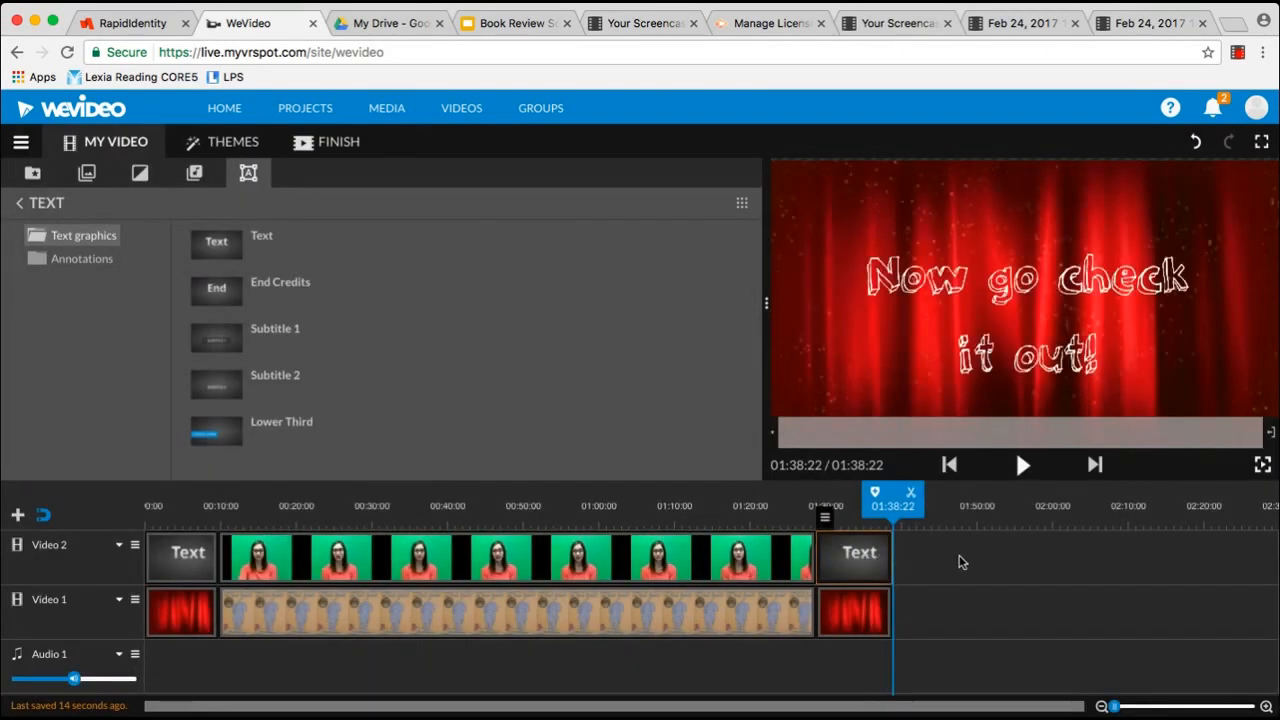